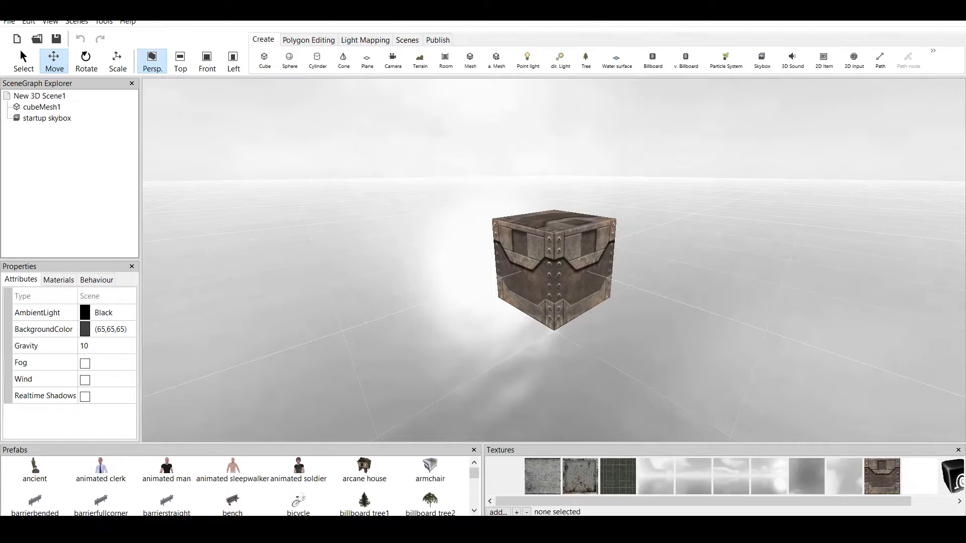
Create a 2D overlay item and place it over the upper part of the crate
left_click_drag(453, 252, 433, 244)
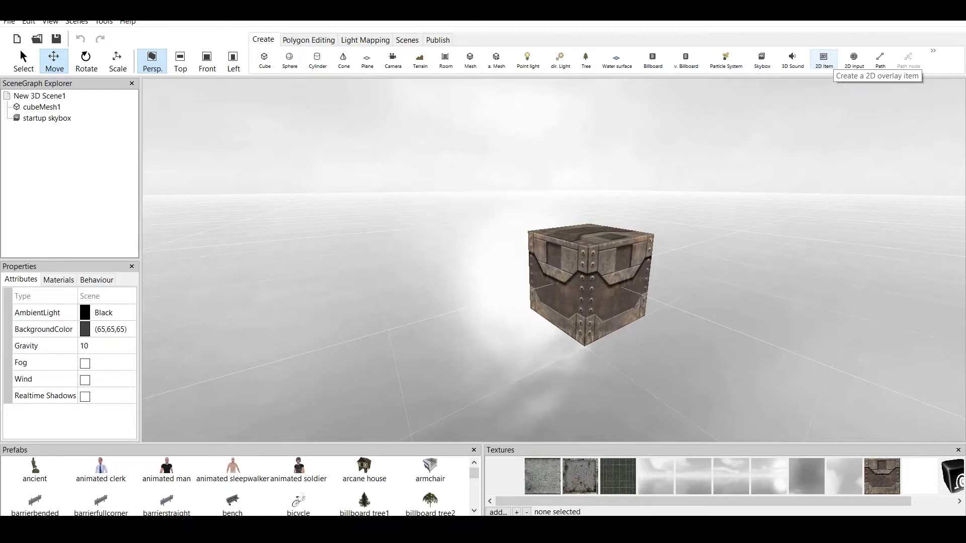
left_click(823, 59)
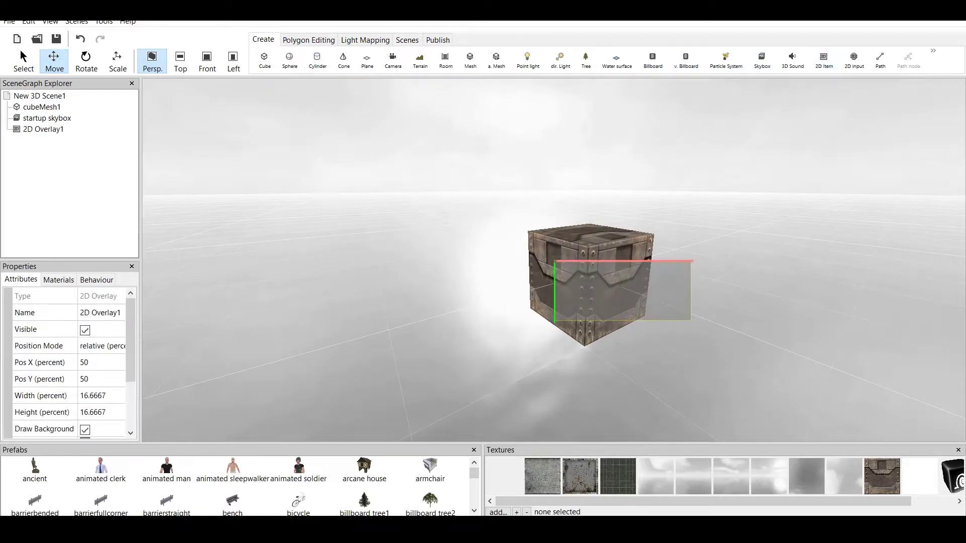
left_click(590, 248)
left_click(622, 287)
left_click_drag(623, 287, 381, 216)
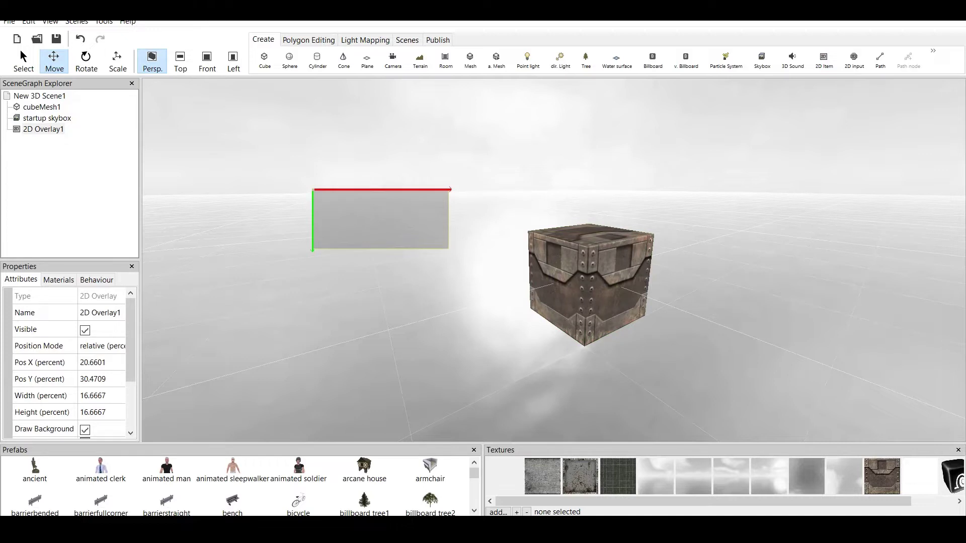
scroll(70, 363, "down", 2)
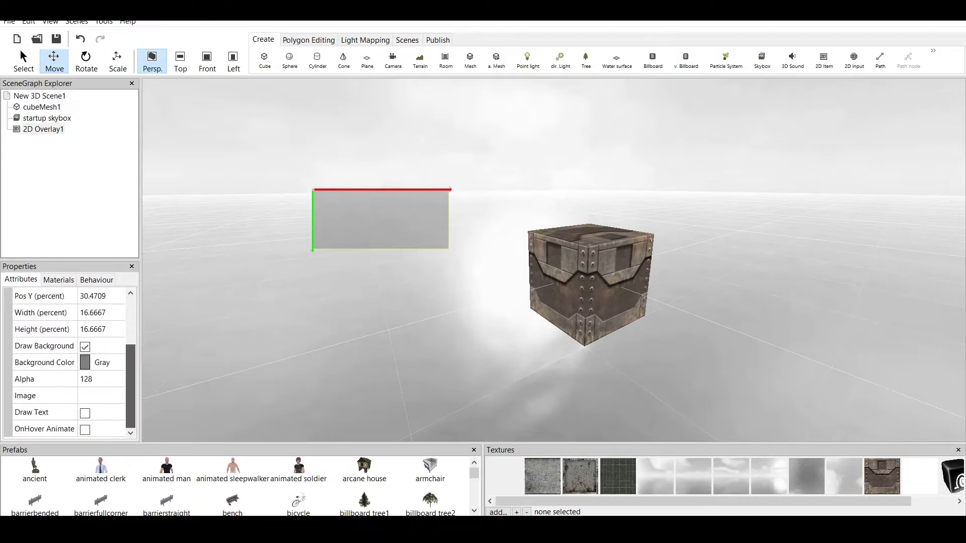
left_click_drag(381, 219, 384, 234)
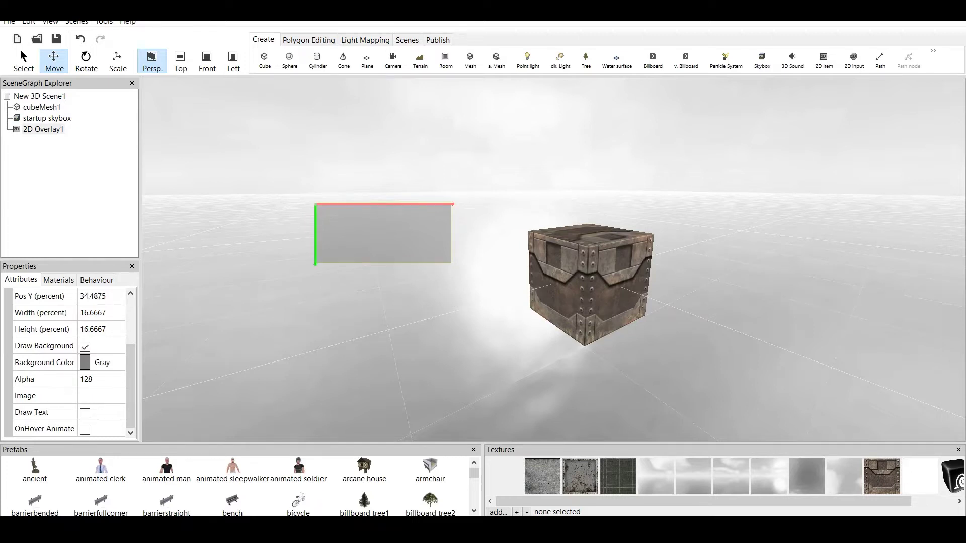
left_click_drag(384, 233, 401, 249)
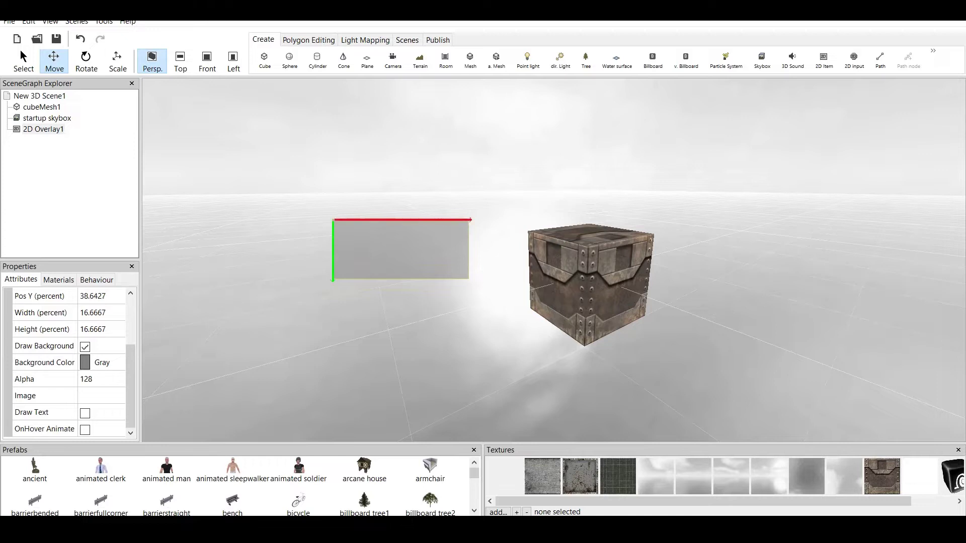
left_click_drag(400, 249, 605, 252)
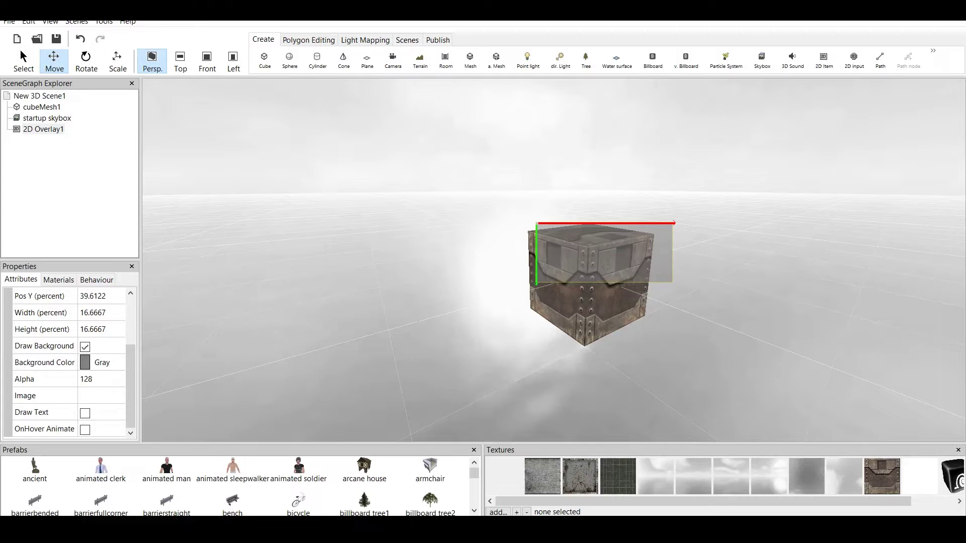
Scale the 2D overlay down to about 2.6% wide and 5.6% high, and move it to the empty area beside the crate
left_click(117, 59)
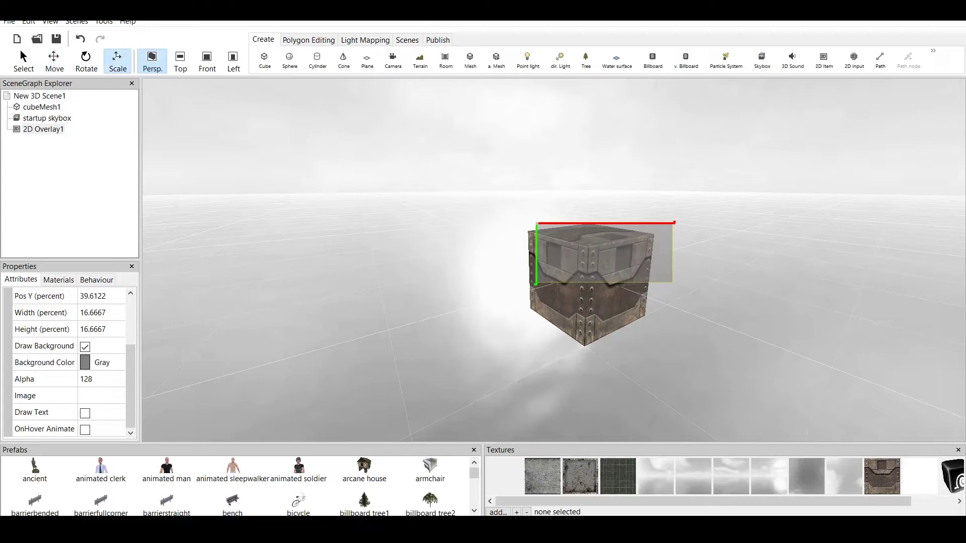
left_click_drag(673, 223, 572, 205)
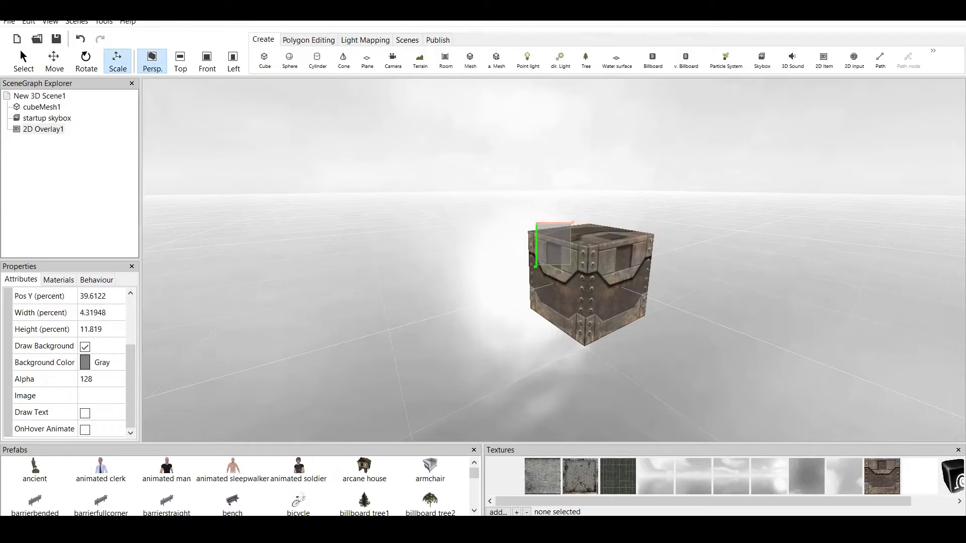
left_click_drag(535, 269, 555, 243)
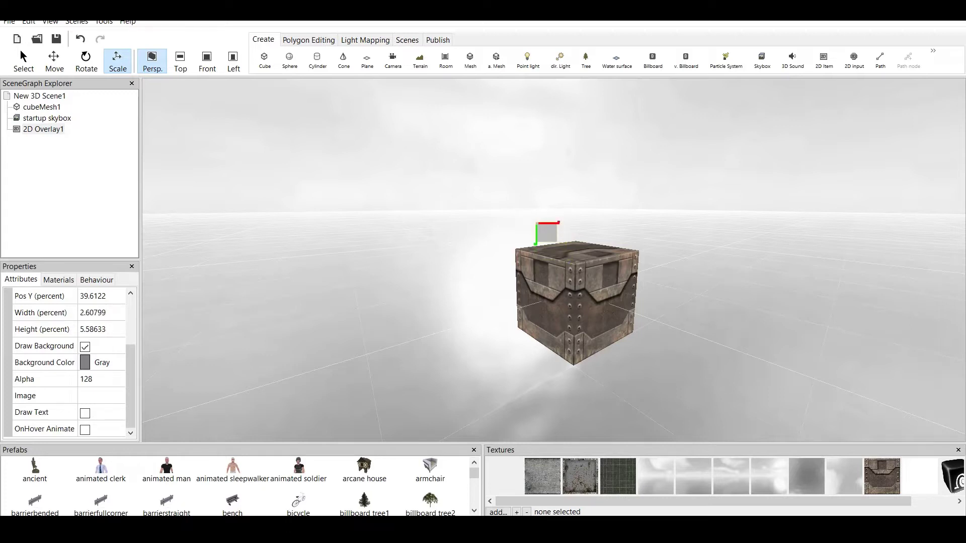
left_click(54, 60)
left_click_drag(548, 232, 350, 229)
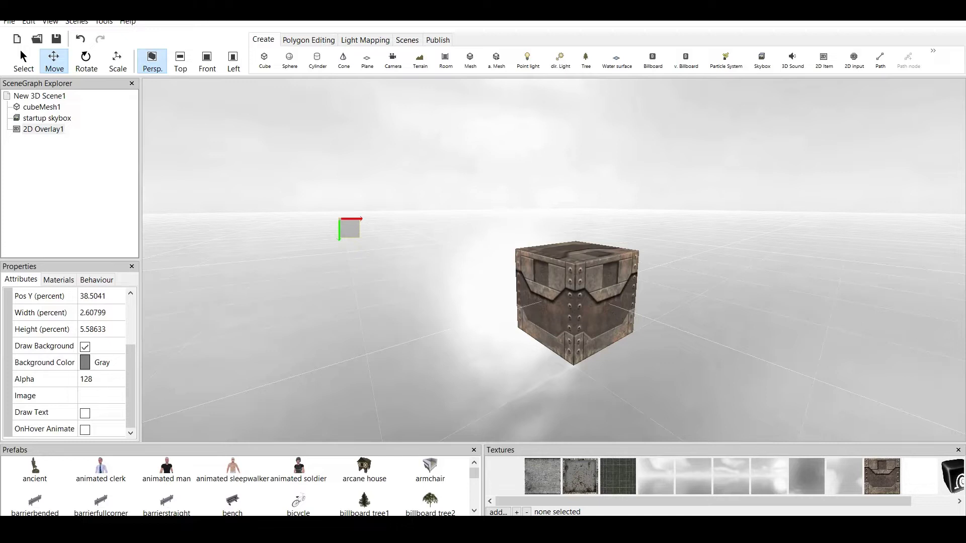
left_click_drag(553, 260, 566, 322)
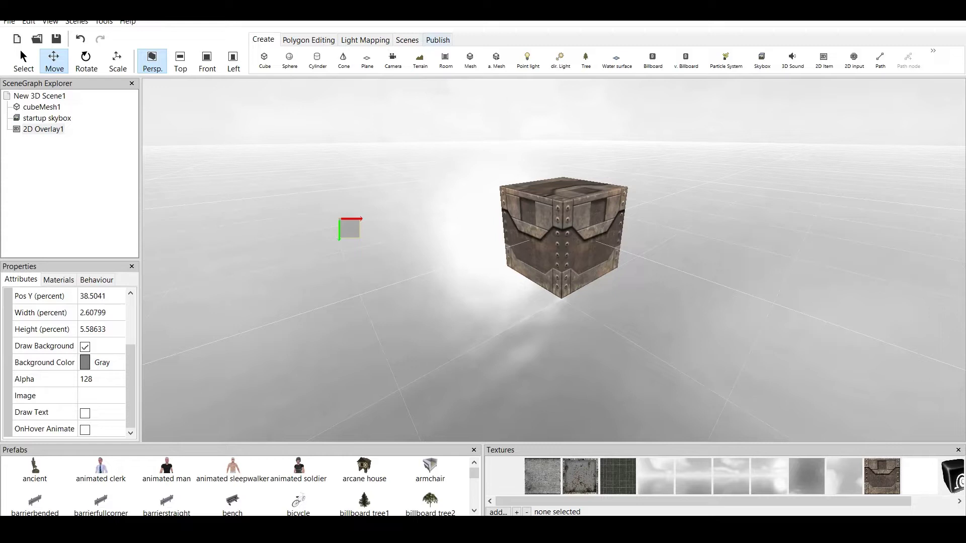
Review the Windows .exe publishing settings, including the window mode and resolution
left_click(438, 40)
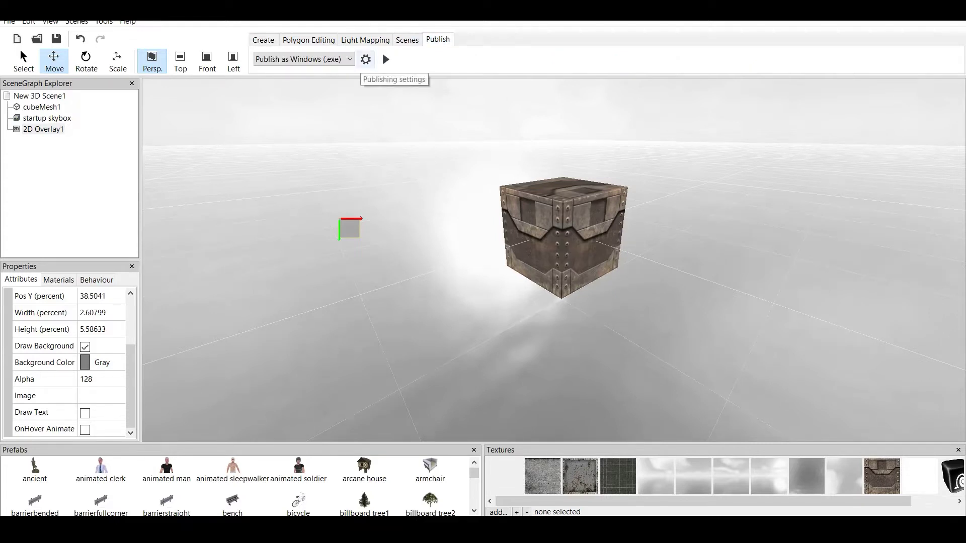
left_click(365, 59)
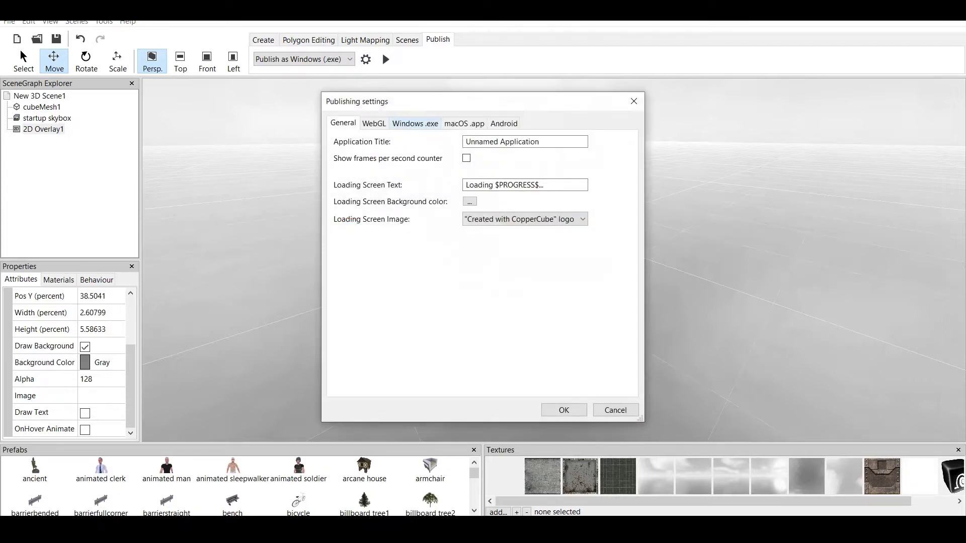
left_click(415, 123)
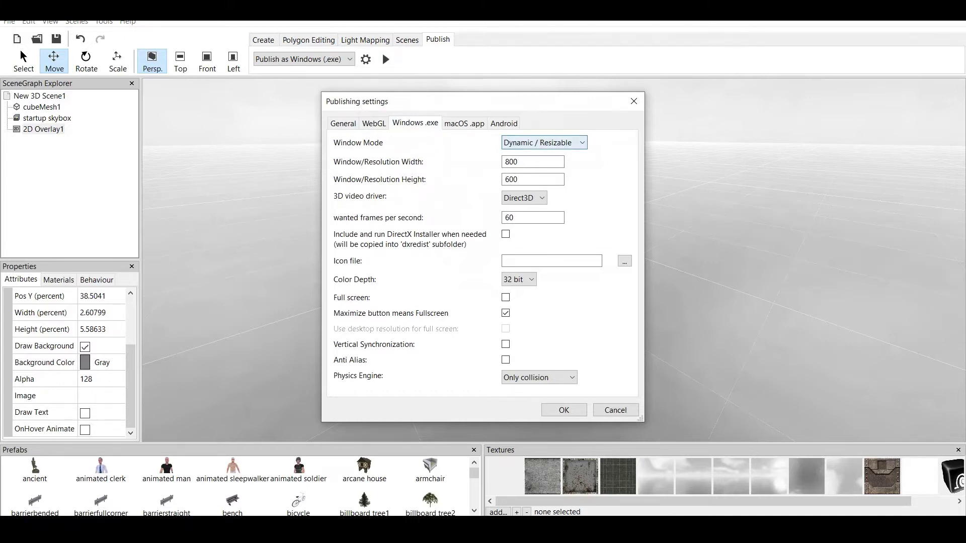
left_click(634, 101)
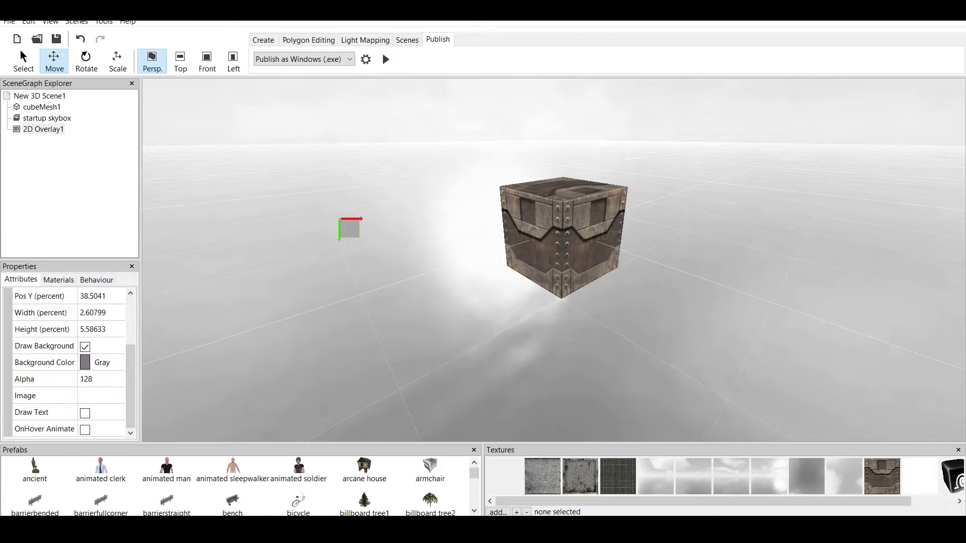
Position the small 2D overlay at the middle of the crate, checking its placement with a test run of the application
left_click_drag(350, 229, 585, 265)
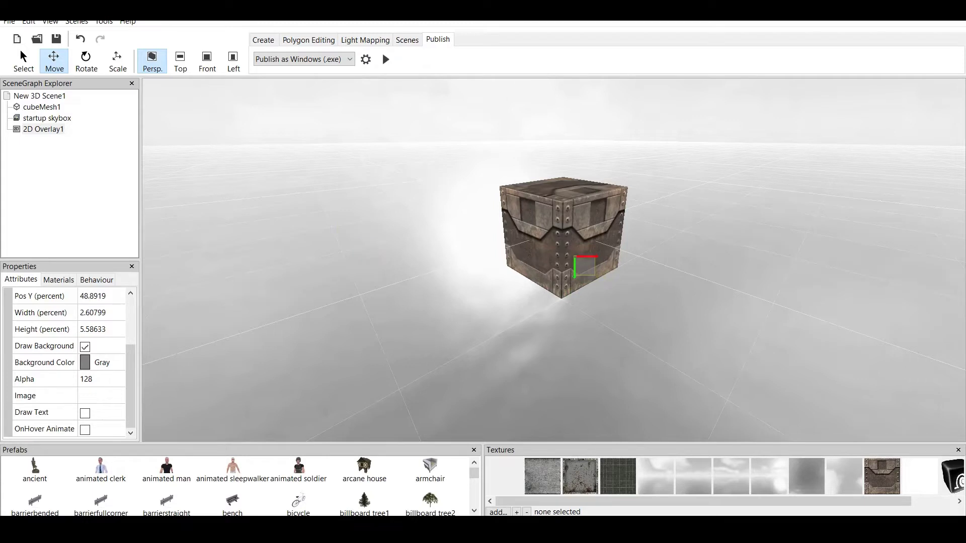
left_click(383, 55)
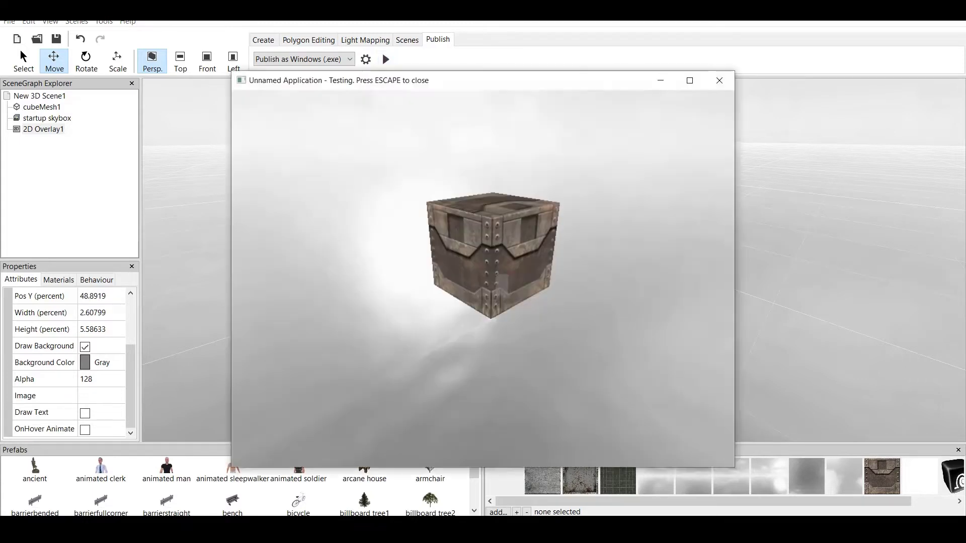
mouse_move(483, 271)
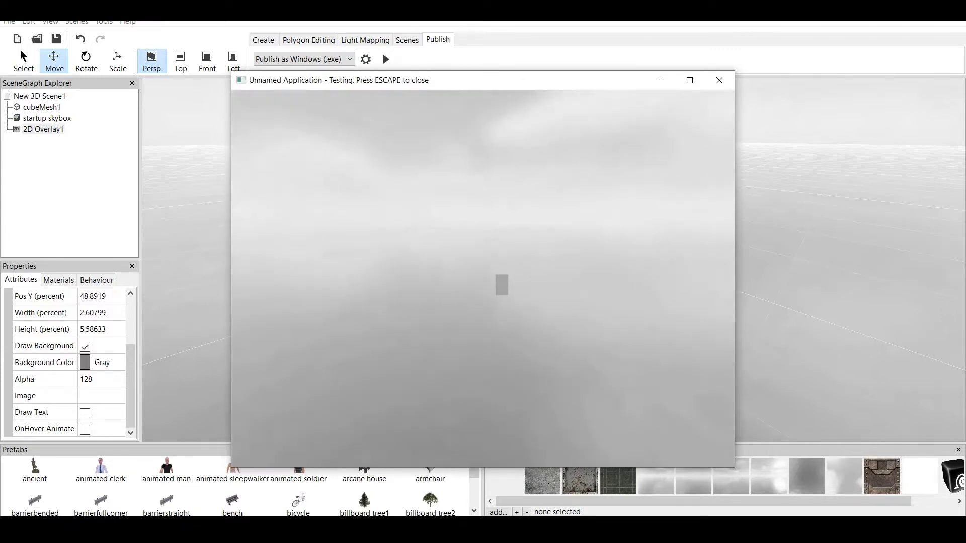
key("Escape")
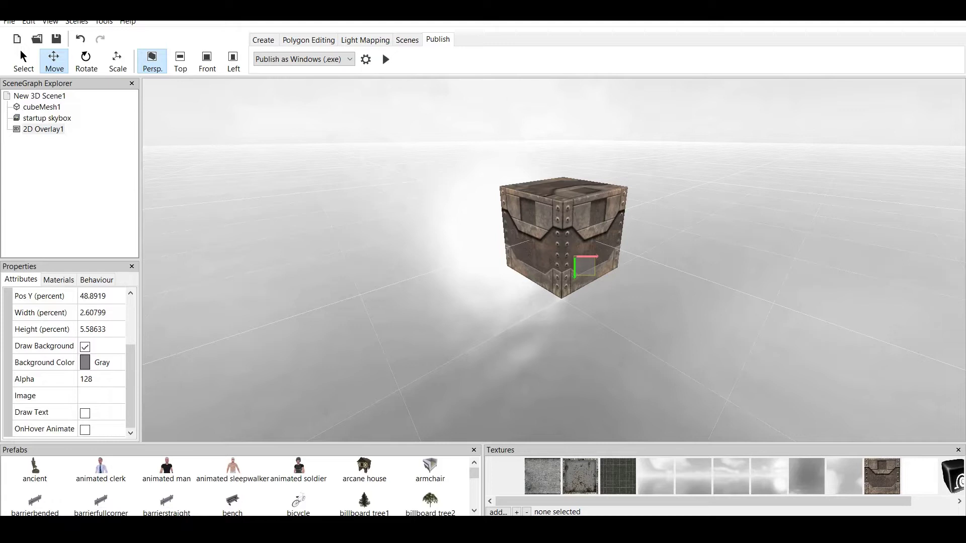
left_click_drag(585, 261, 561, 244)
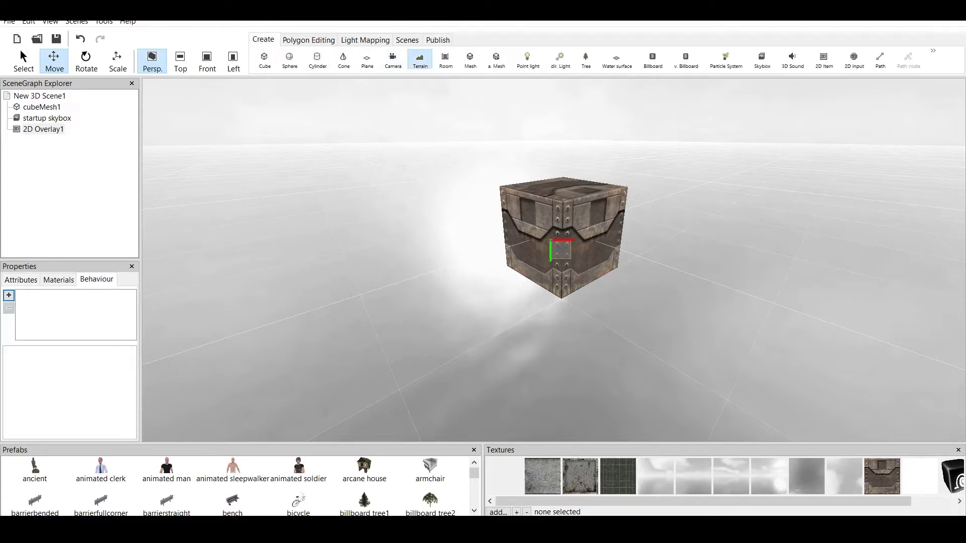
Create a hills terrain with a side length of 1500, tile size 20 and maximal height 100, with trees enabled
left_click(420, 60)
left_click(447, 222)
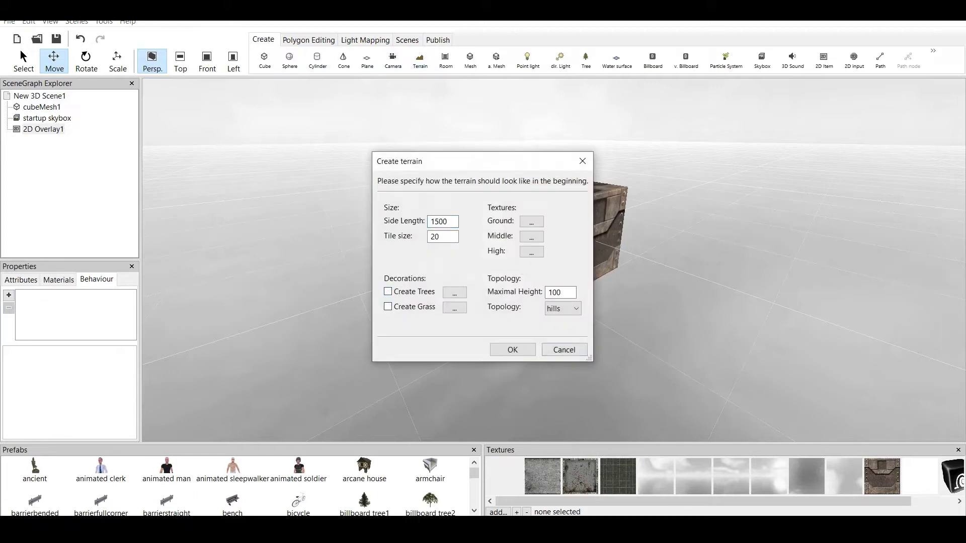
left_click(388, 292)
left_click(523, 349)
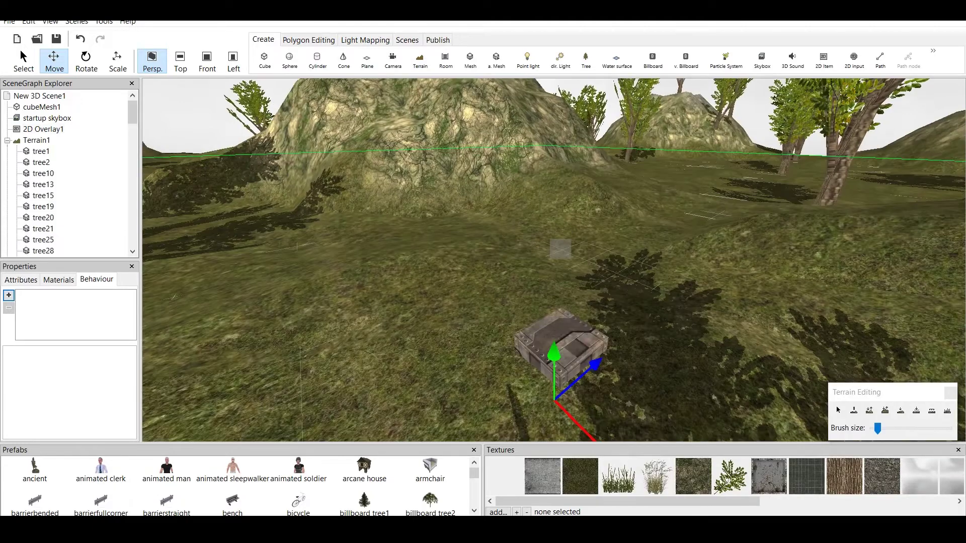
Delete the crate cube from the scene
left_click(573, 354)
right_click(576, 355)
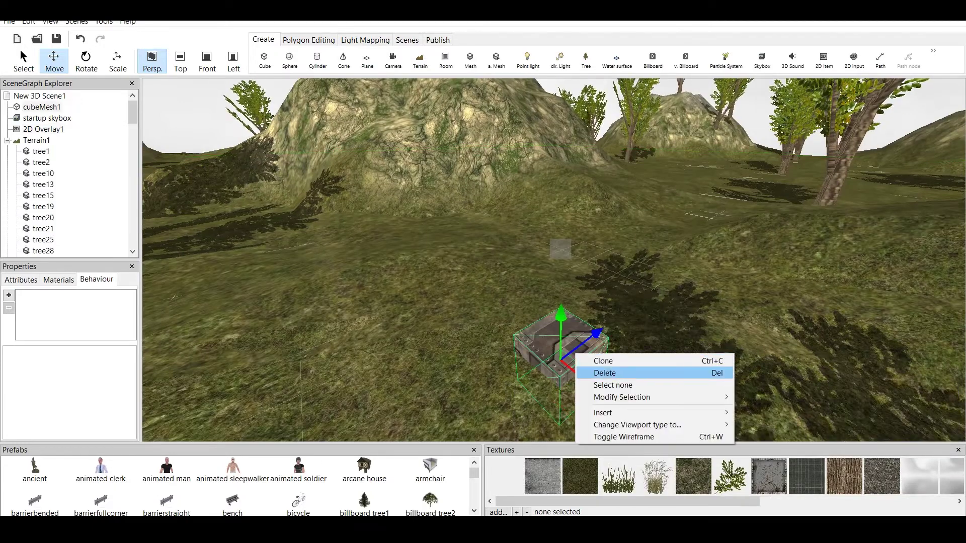
left_click(619, 373)
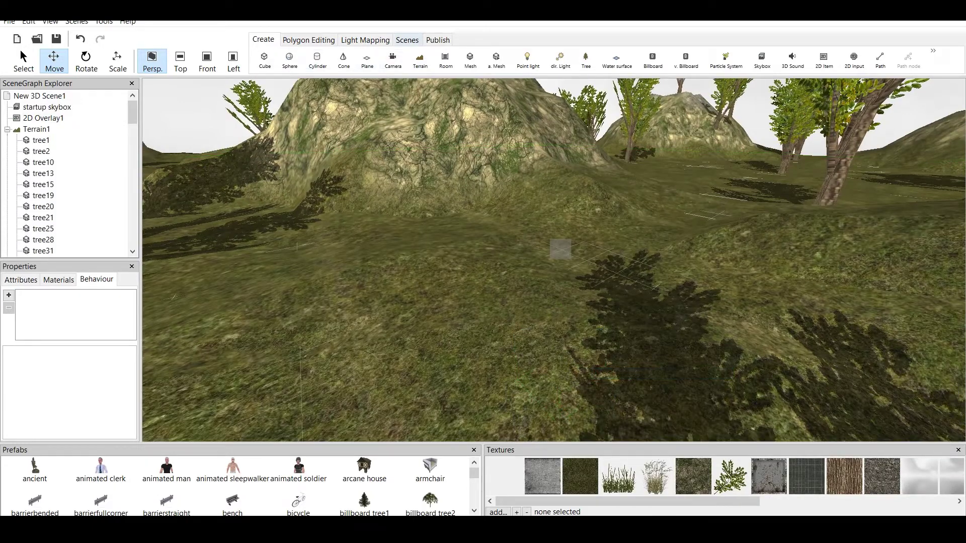
Add a first person shooter style camera that collides when moved, and shift it across the terrain along its red axis
left_click(392, 60)
left_click(273, 233)
left_click(621, 349)
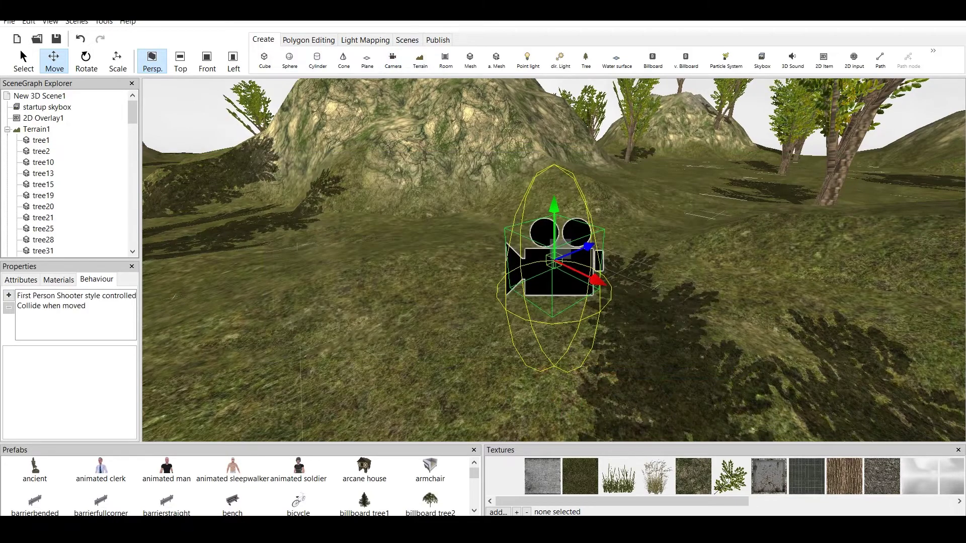
right_click_drag(554, 249, 560, 249)
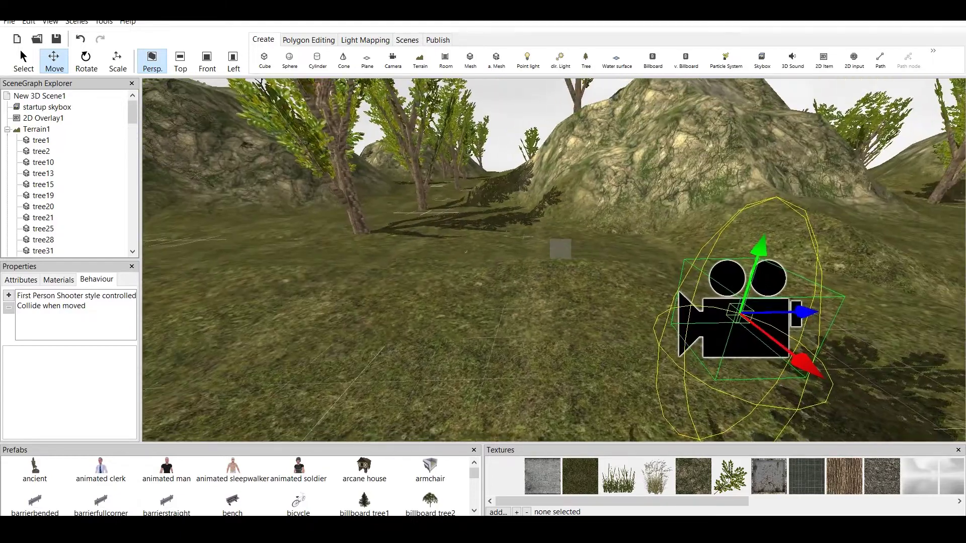
left_click_drag(807, 365, 707, 285)
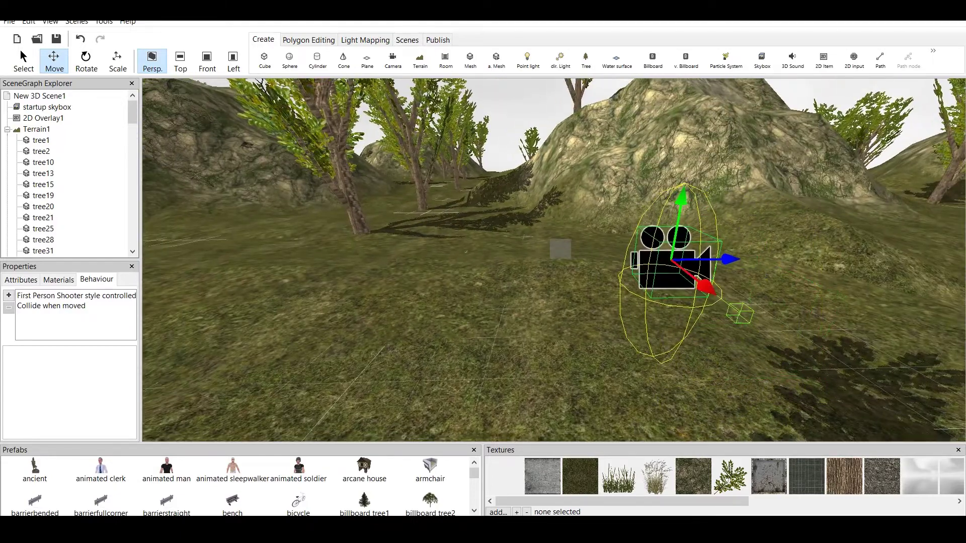
Test the scene as a Windows application and walk forward across the terrain with the first-person camera
left_click(438, 40)
left_click(385, 60)
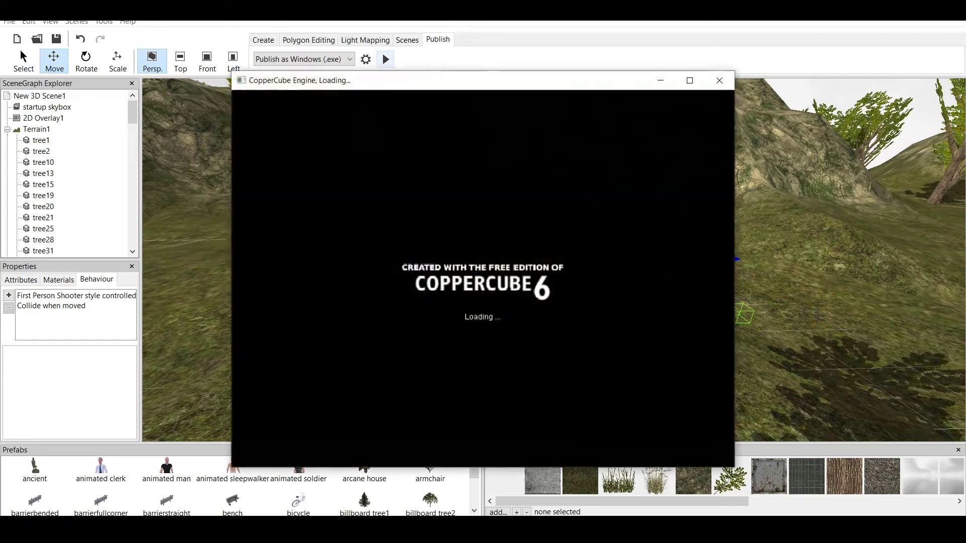
key("w")
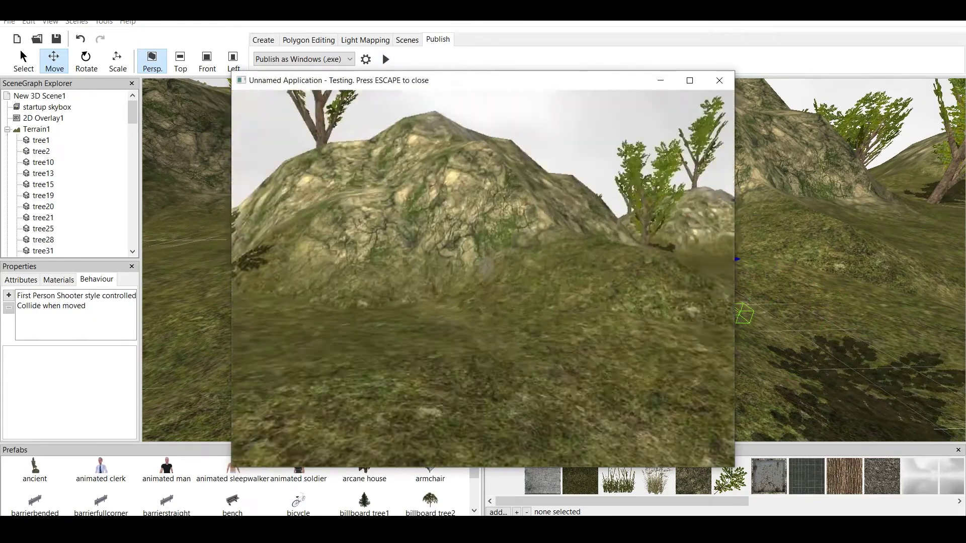
key("w")
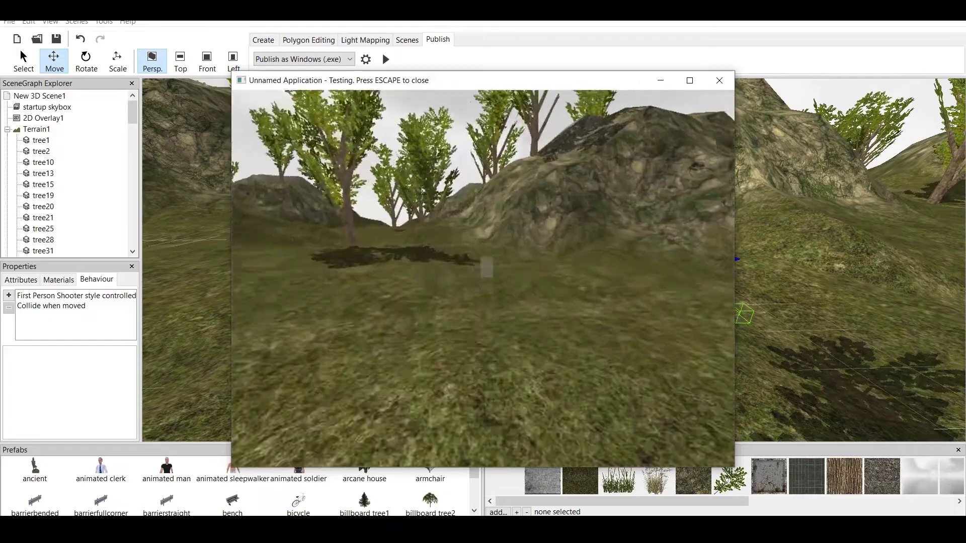
key("w")
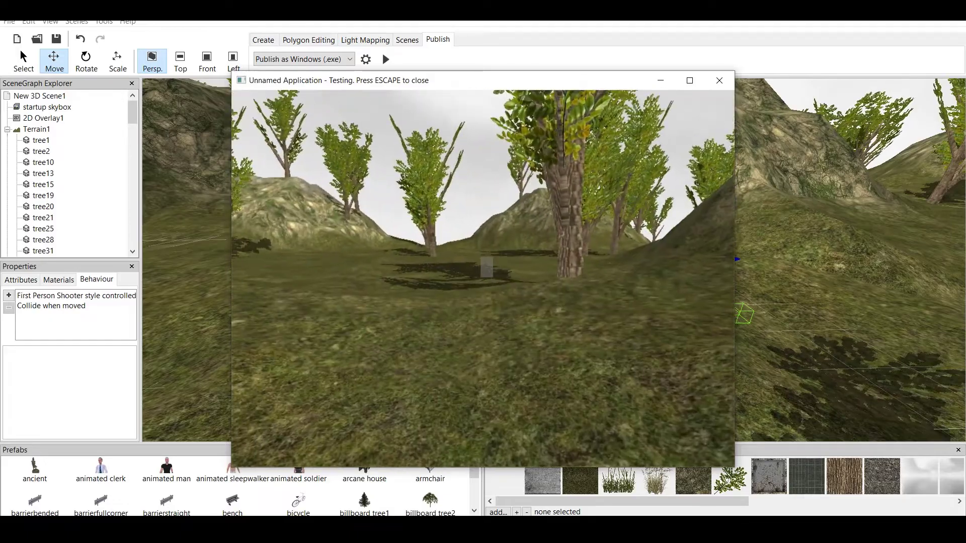
key("Escape")
Add a "Before first drawing do something" behaviour to the root 3D scene and enable AlsoOnReload
left_click(560, 249)
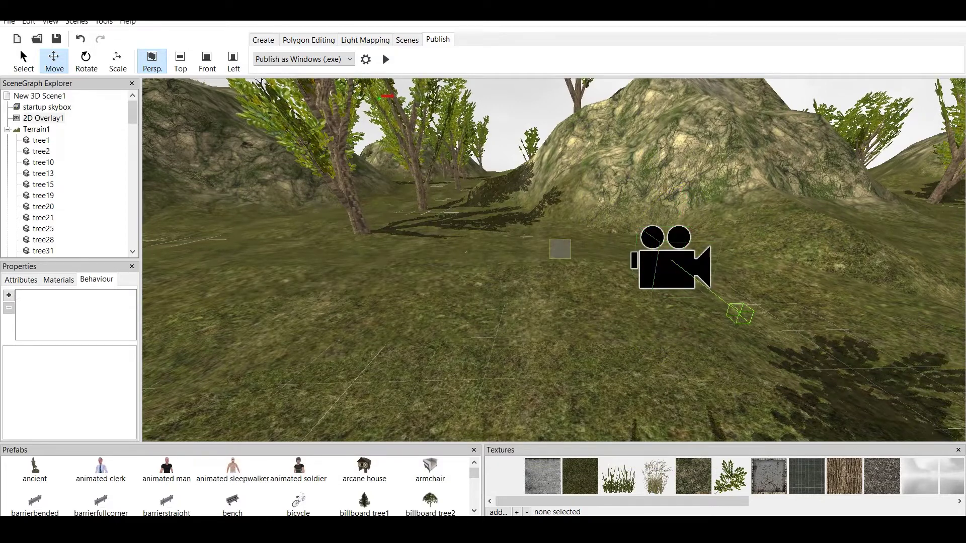
left_click(40, 96)
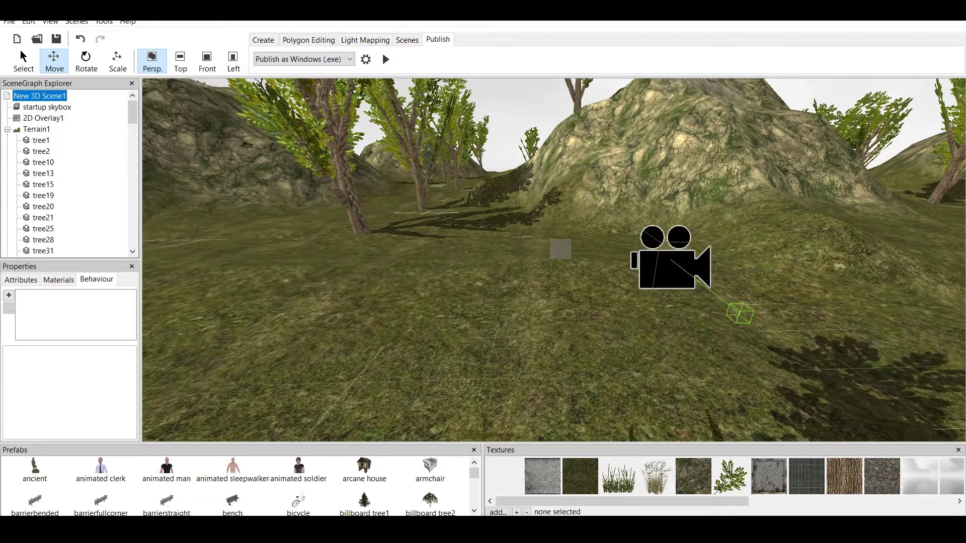
left_click(9, 295)
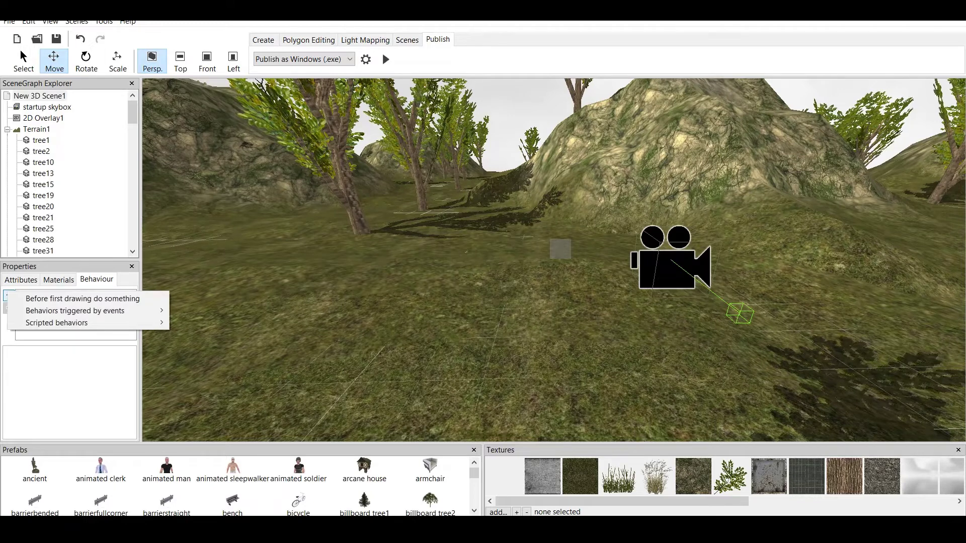
mouse_move(57, 322)
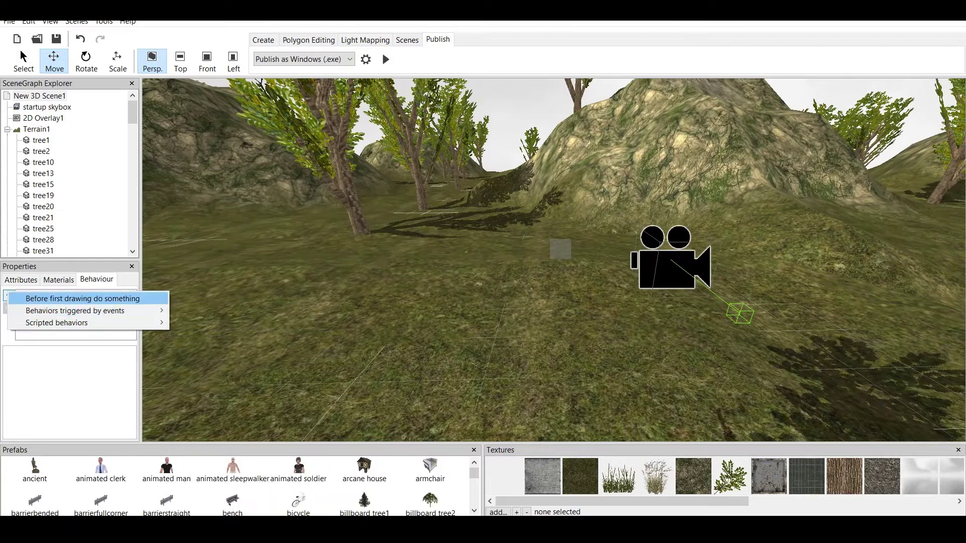
left_click(83, 299)
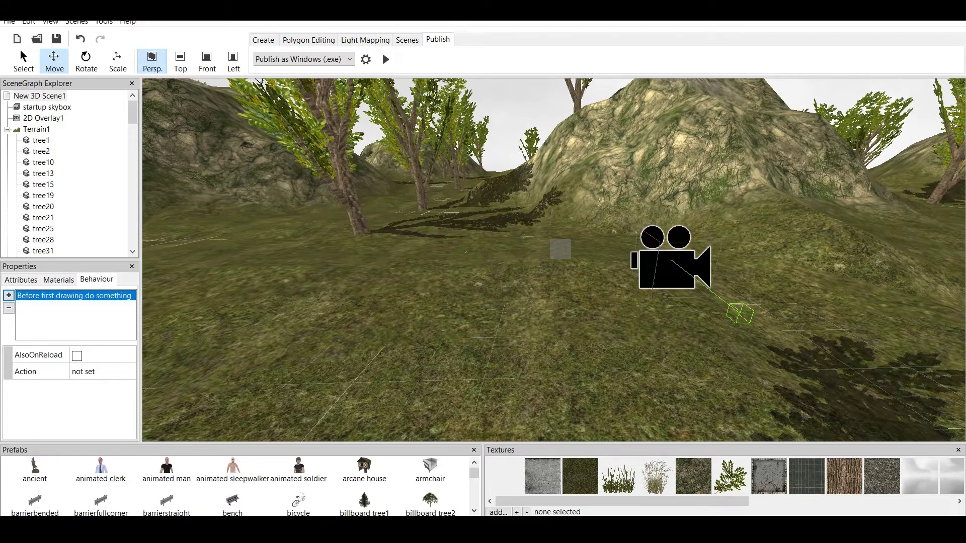
left_click(77, 357)
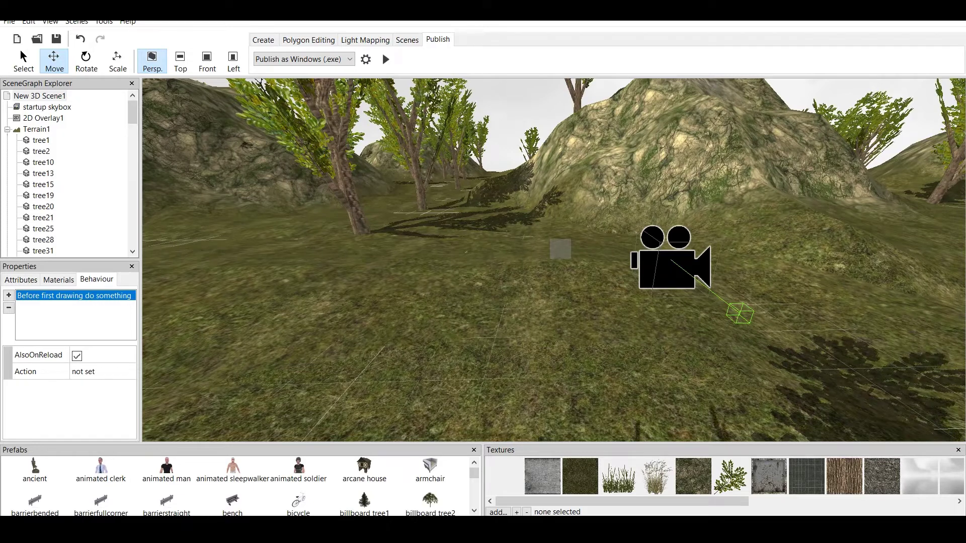
Add an Execute Java Script action to the scene's before-first-drawing behaviour
left_click(127, 372)
left_click(127, 371)
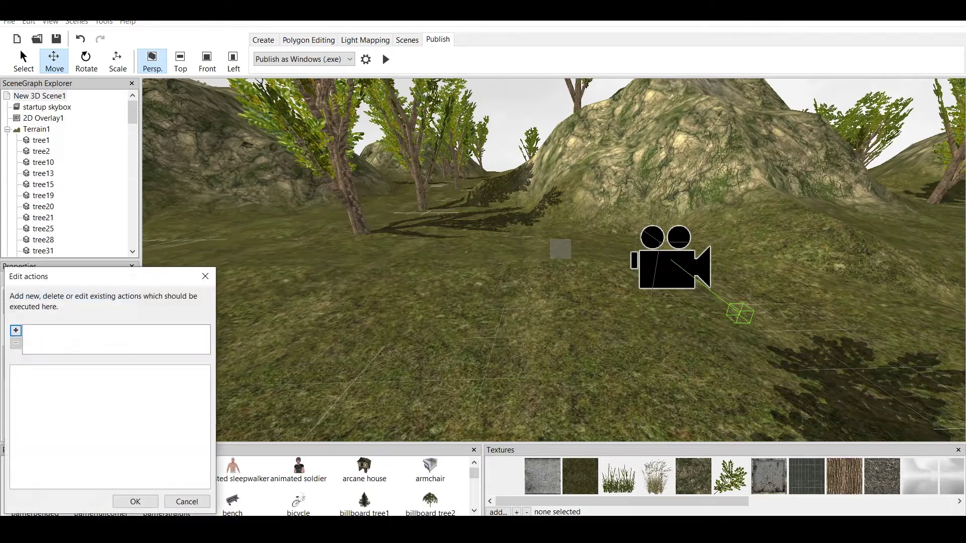
left_click(16, 331)
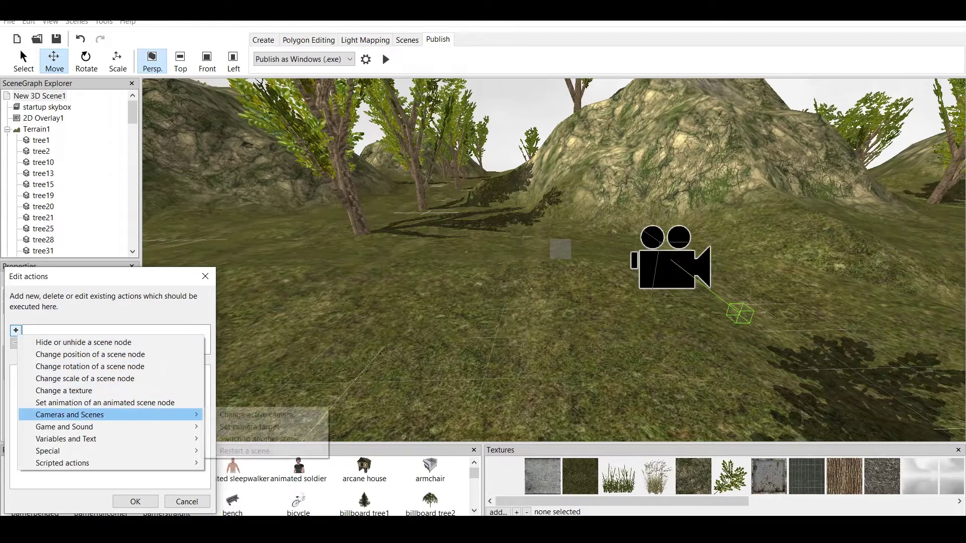
mouse_move(75, 427)
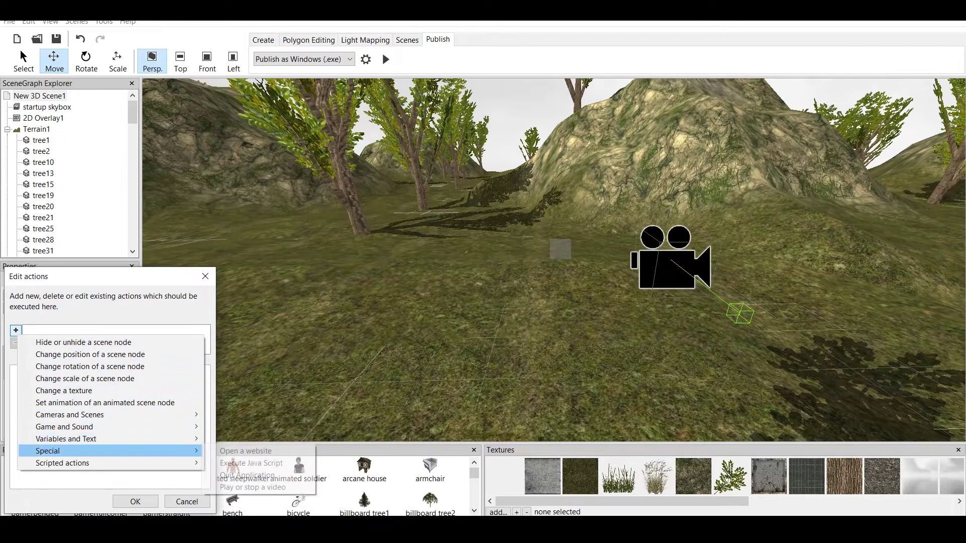
mouse_move(60, 451)
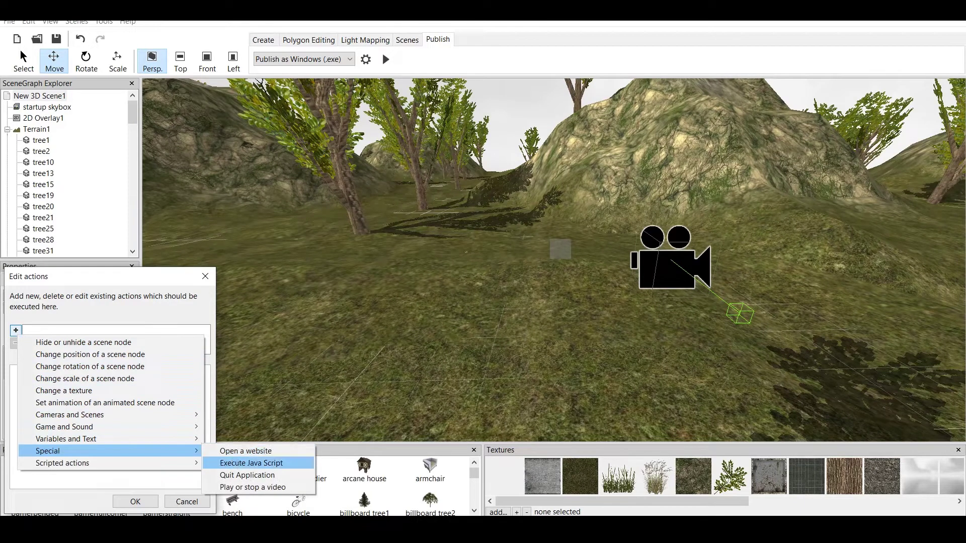
left_click(252, 463)
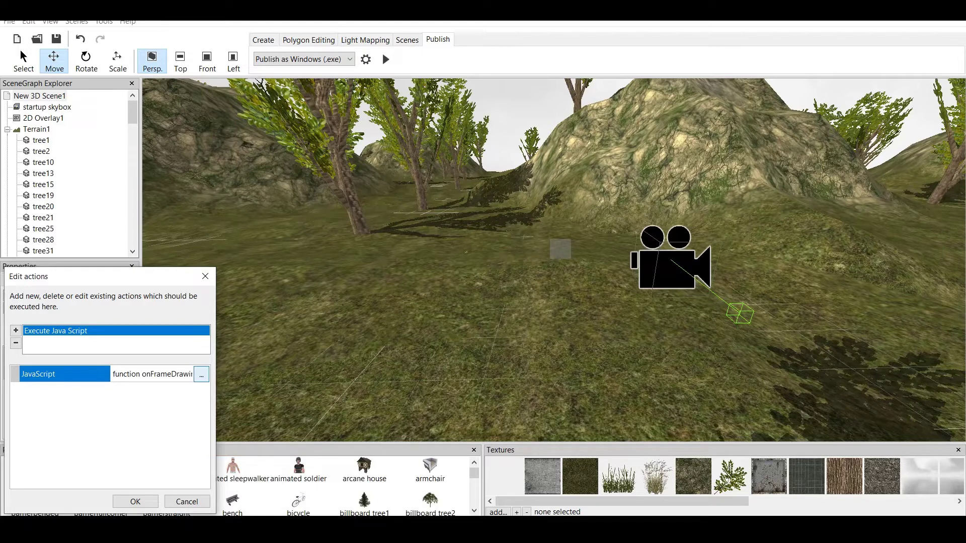
Change the scene node name in the action's onFrameDrawing script from "Crosshair" to "point" and save the action
left_click(201, 375)
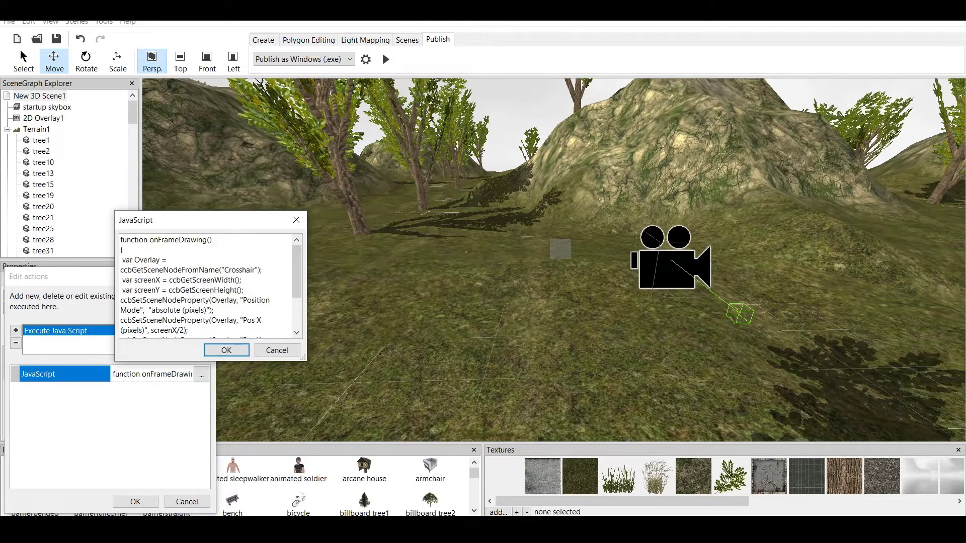
left_click_drag(304, 358, 592, 415)
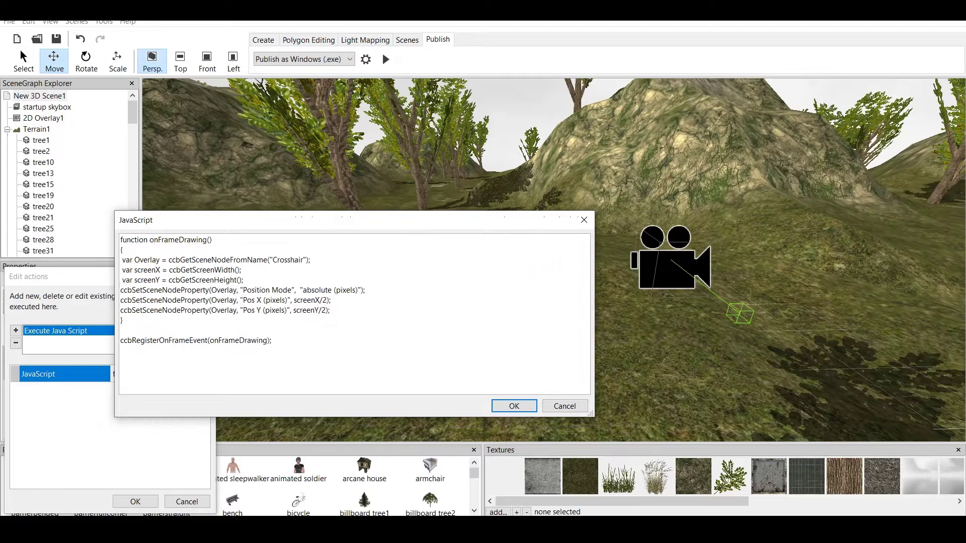
left_click_drag(272, 260, 303, 260)
type("point")
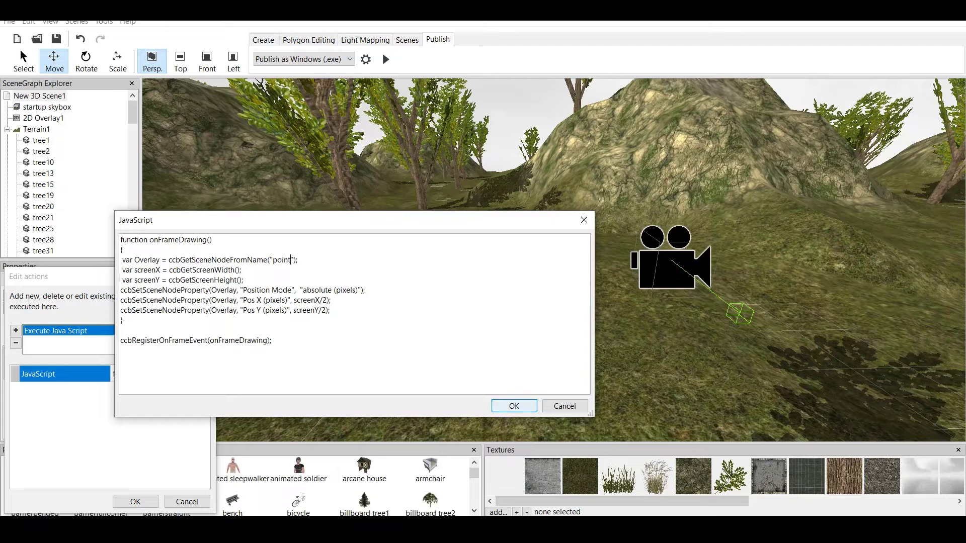
left_click(513, 406)
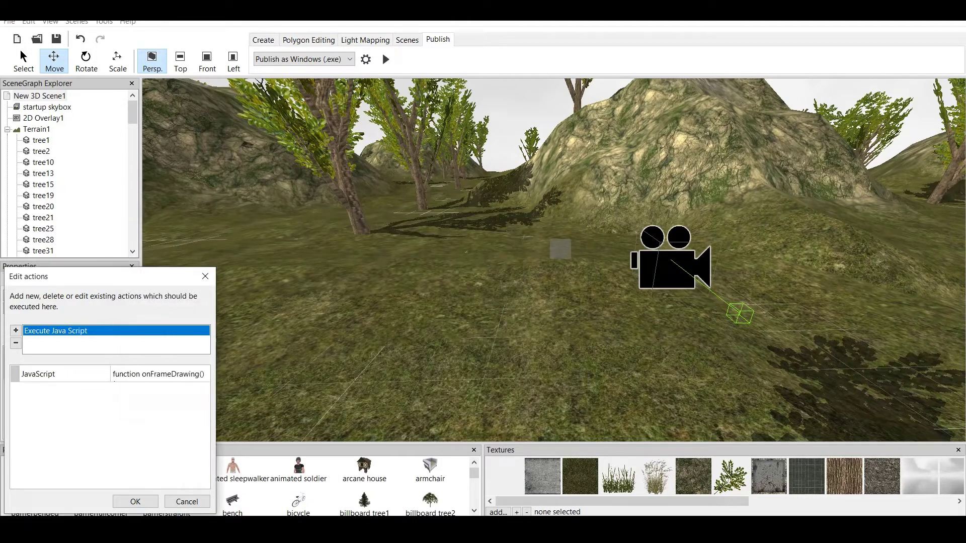
left_click(136, 502)
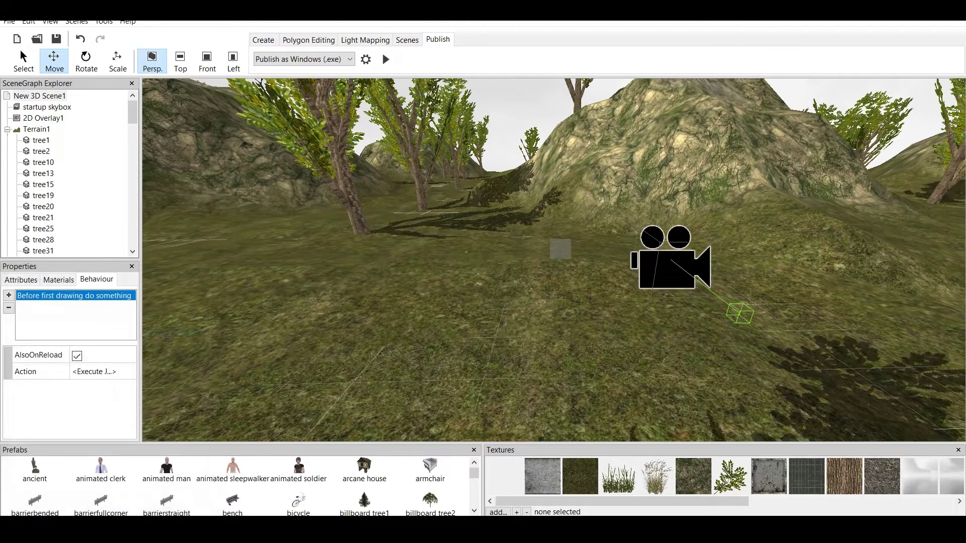
Rename the 2D overlay as point and move it away from the centre to about 11.7 percent X and 32.3 percent Y
left_click(43, 118)
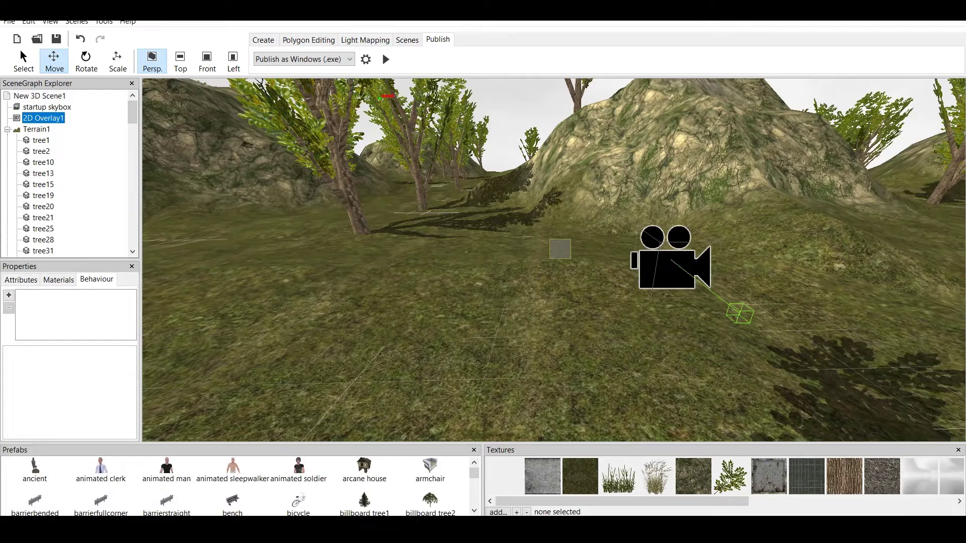
left_click(21, 280)
left_click(90, 313)
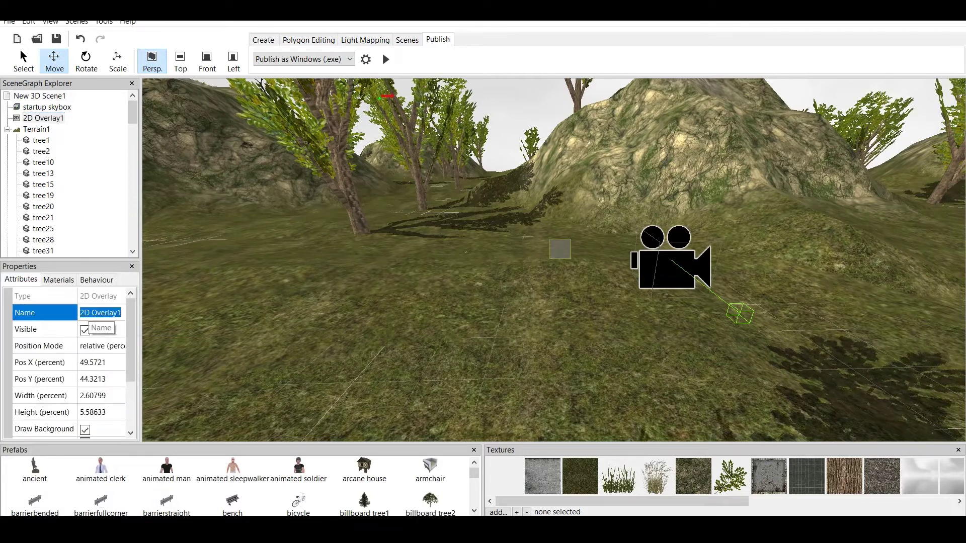
type("p")
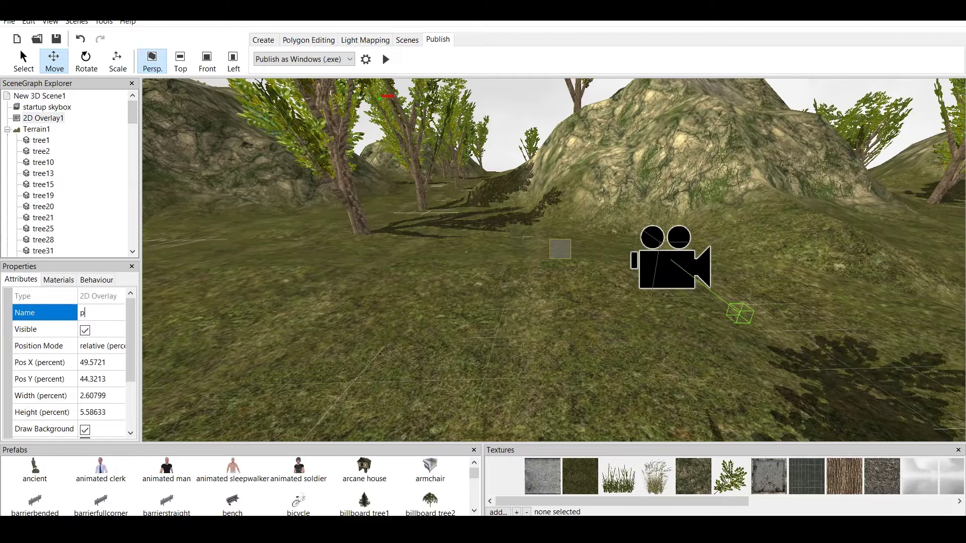
type("oint")
key("Return")
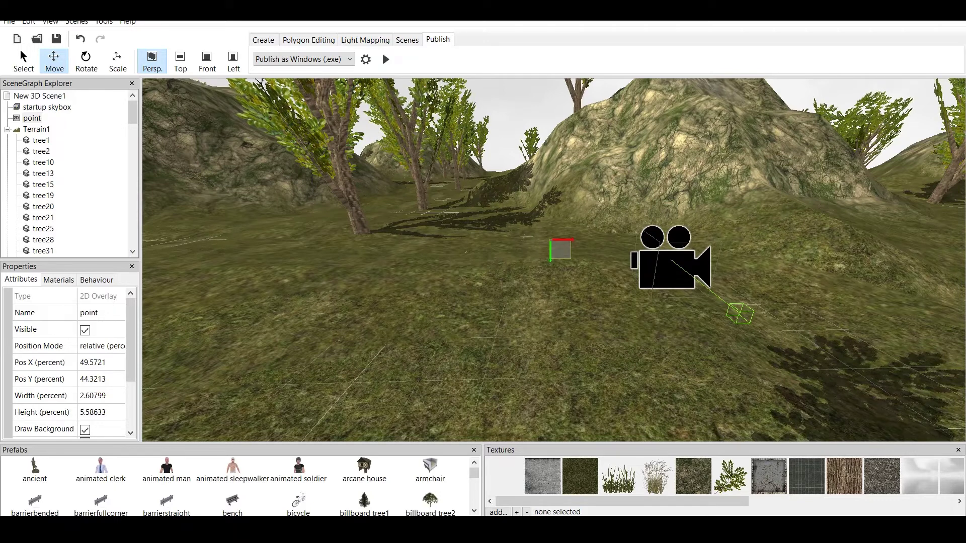
left_click_drag(561, 250, 250, 205)
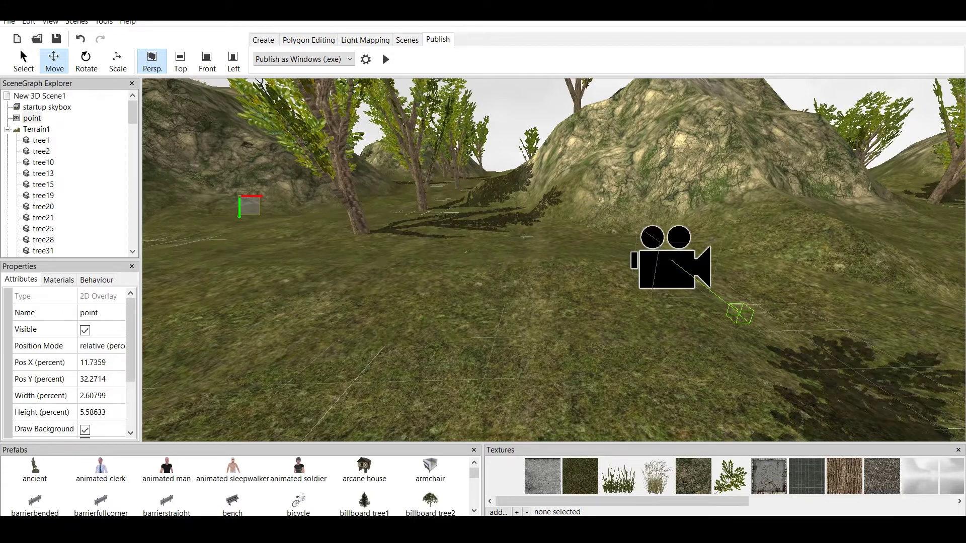
Test the scene as a Windows application, walking and turning around the terrain to check the overlay's on-screen position
left_click(386, 59)
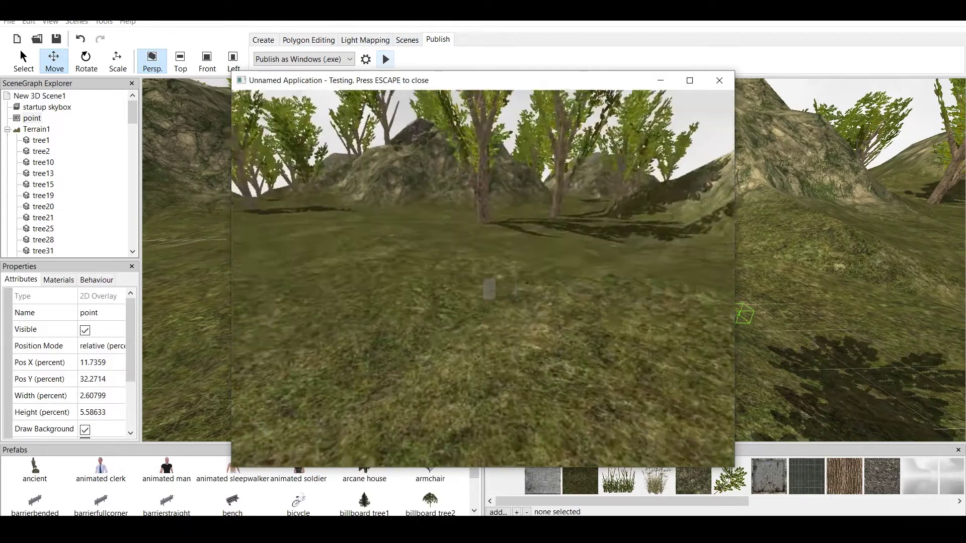
key("w")
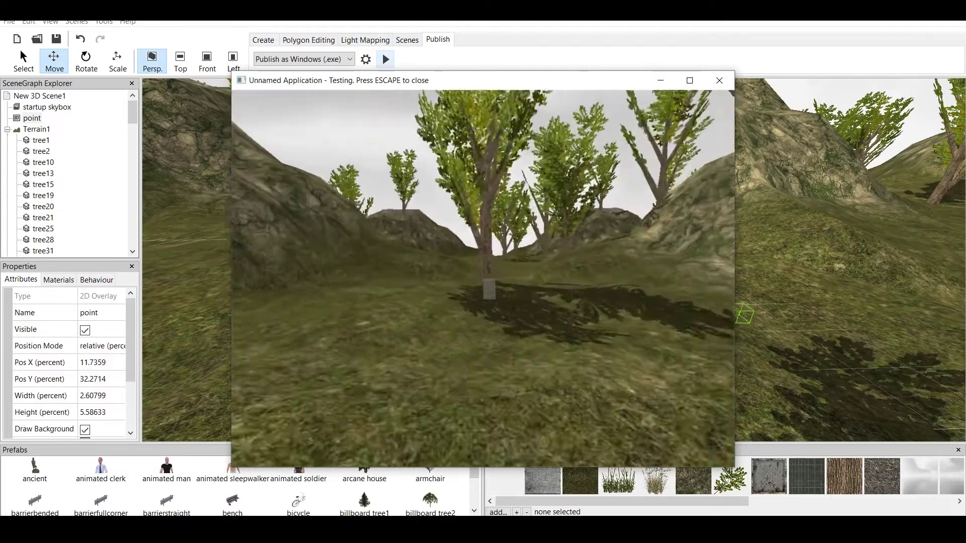
key("w")
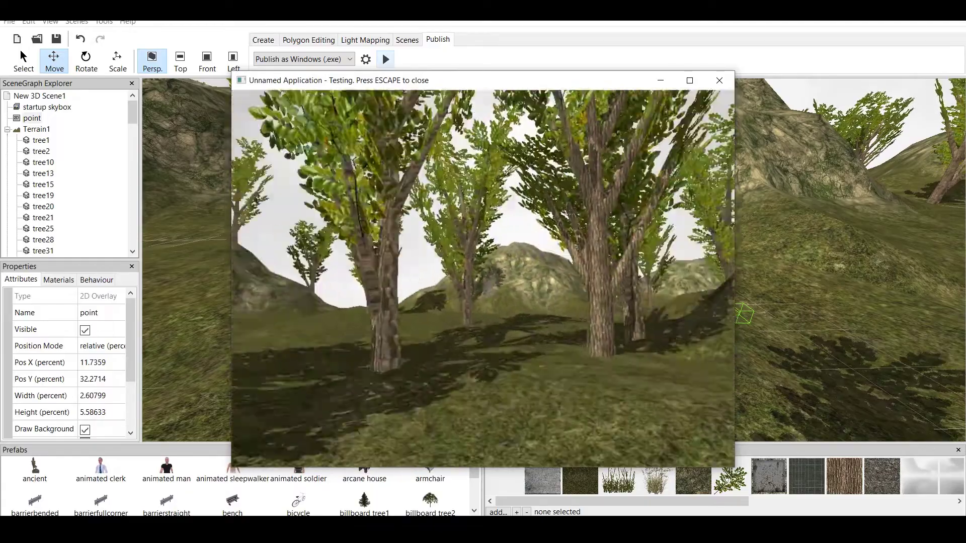
key("w")
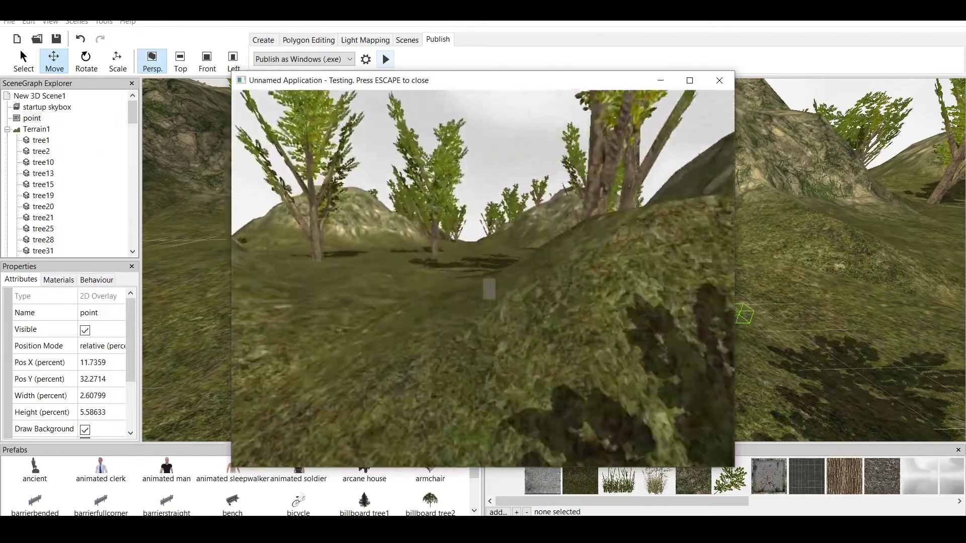
key("w")
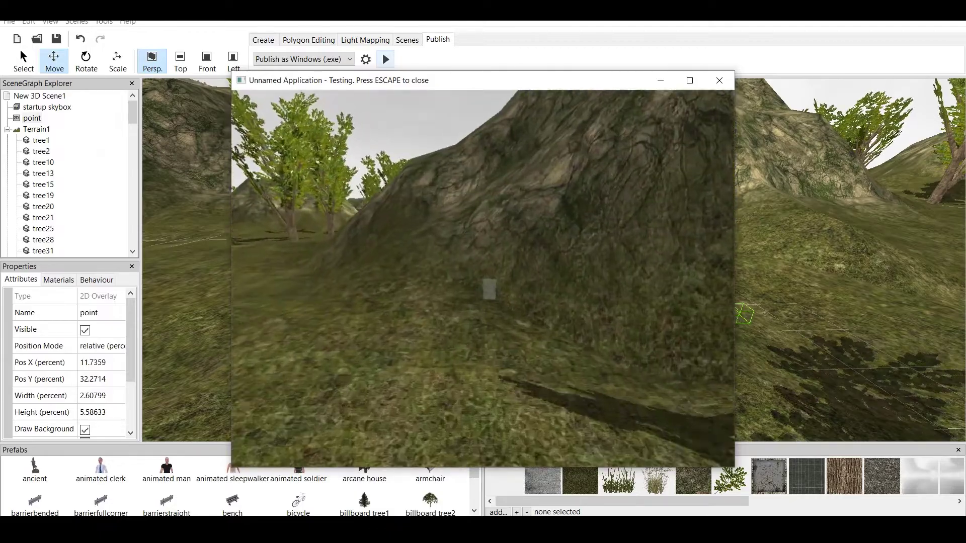
key("Left")
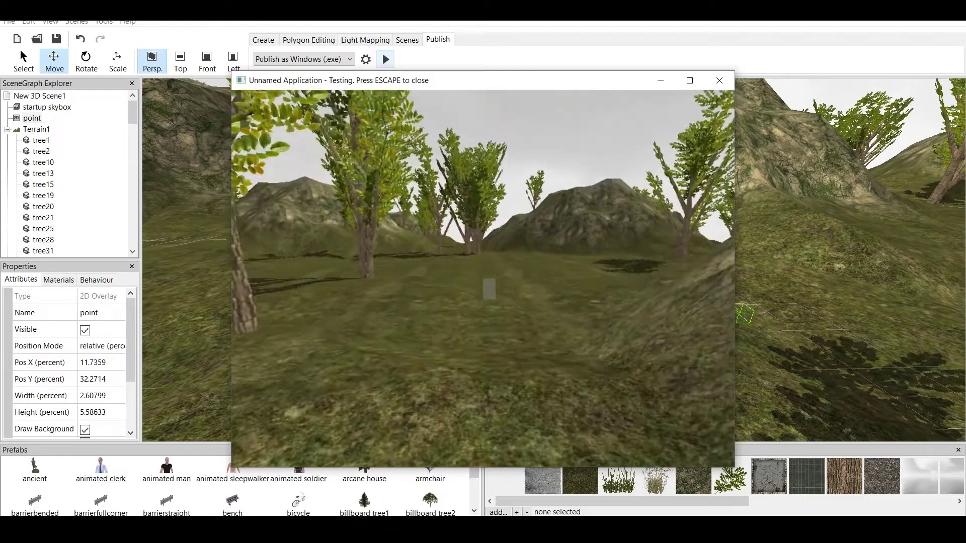
key("Up")
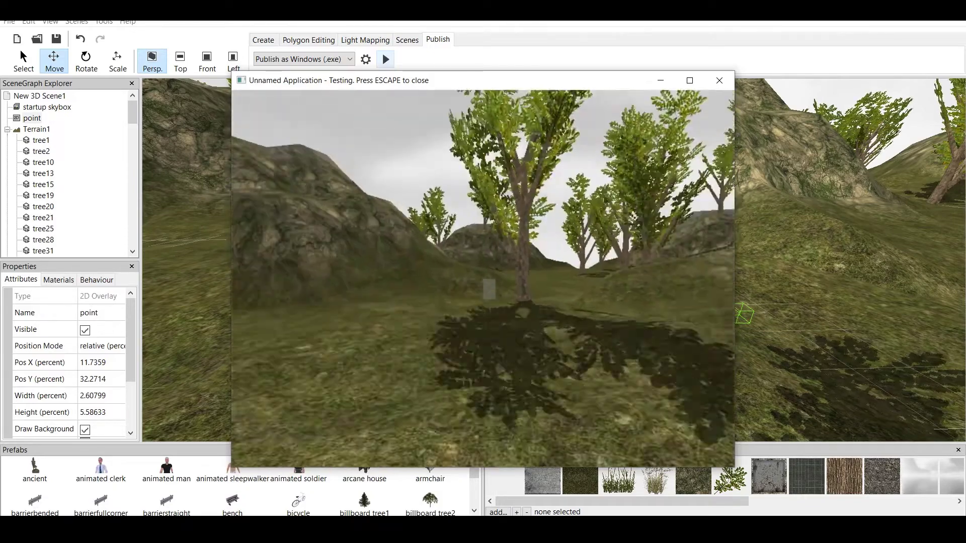
key("Left")
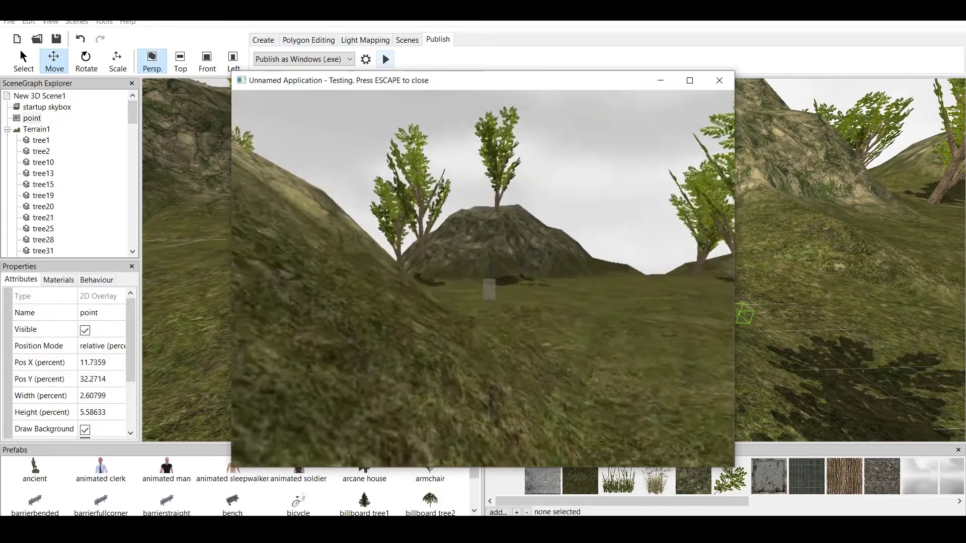
key("Up")
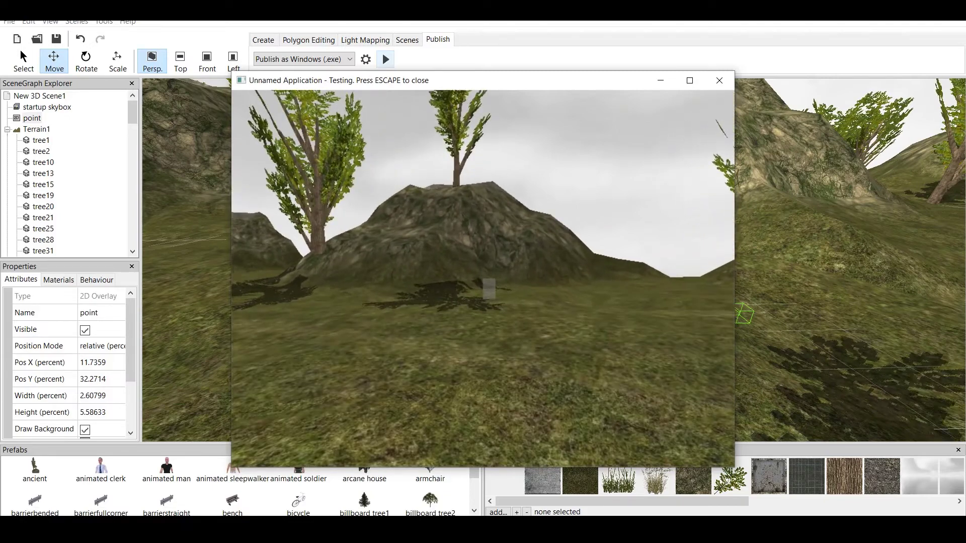
key("Right")
key("Escape")
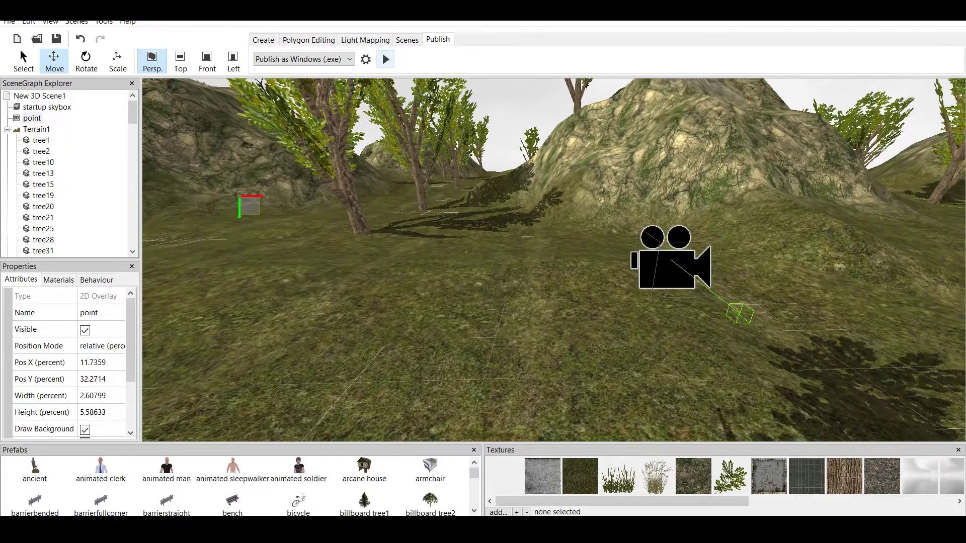
Move the point overlay closer to the middle of the scene view
left_click_drag(250, 205, 340, 249)
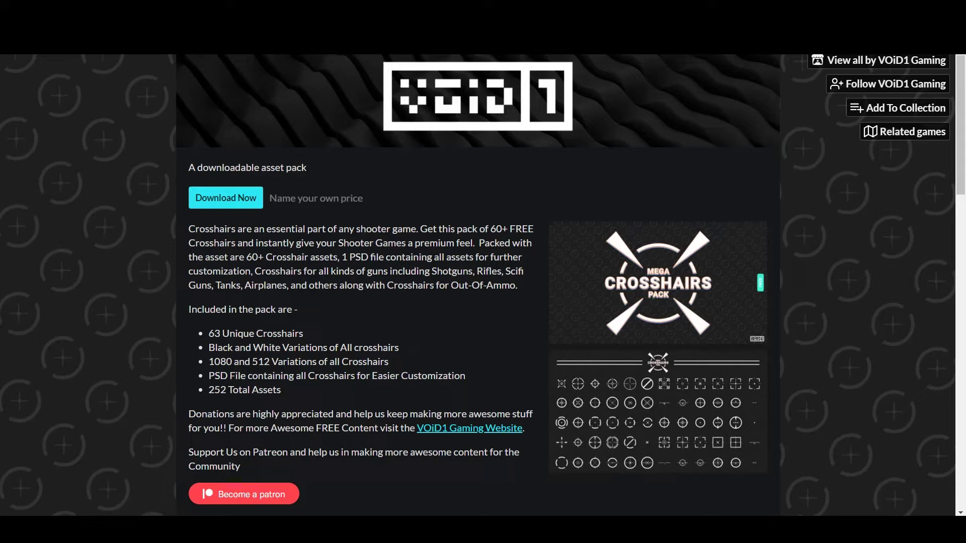
Switch to the Mega Crosshairs Pack web page and examine its enlarged crosshair preview and downloadable files
scroll(483, 282, "down", 4)
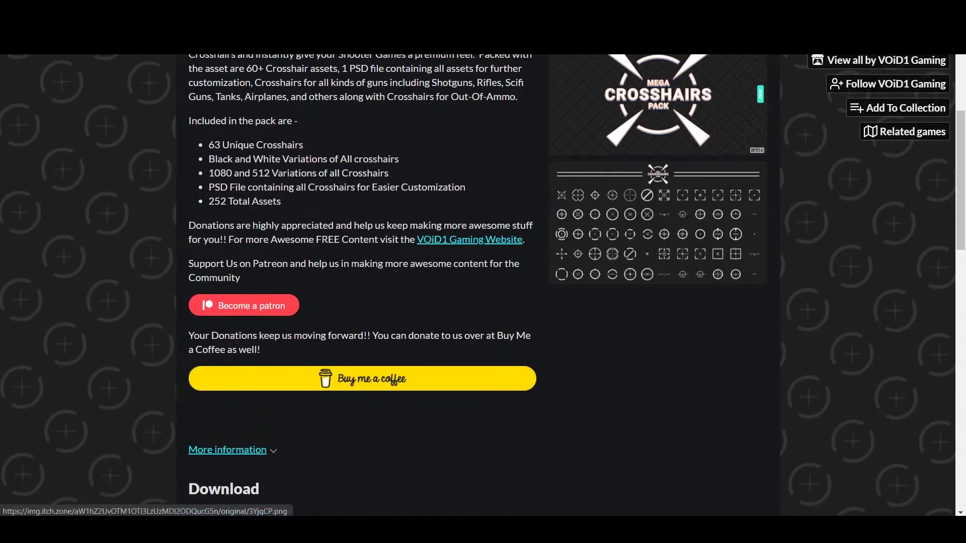
left_click(658, 224)
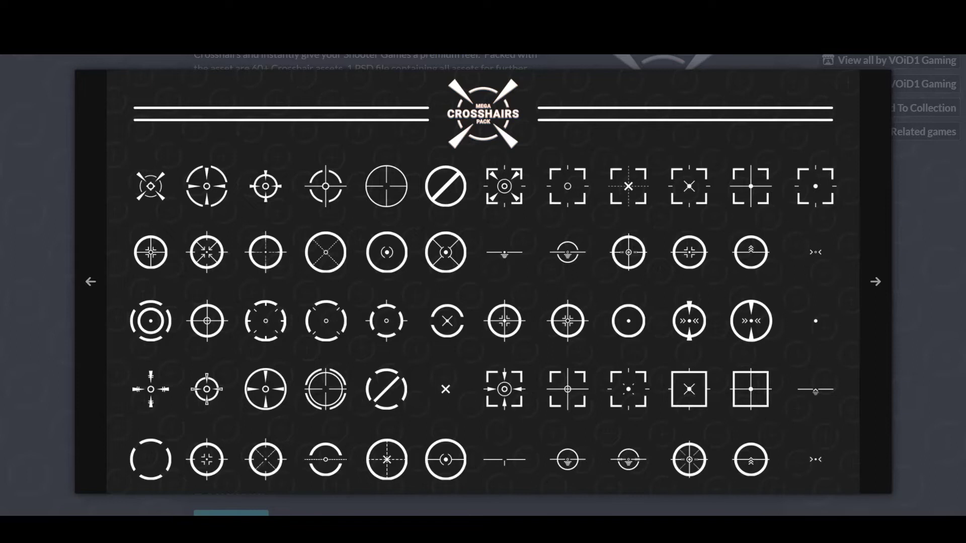
key("Escape")
scroll(483, 282, "down", 3)
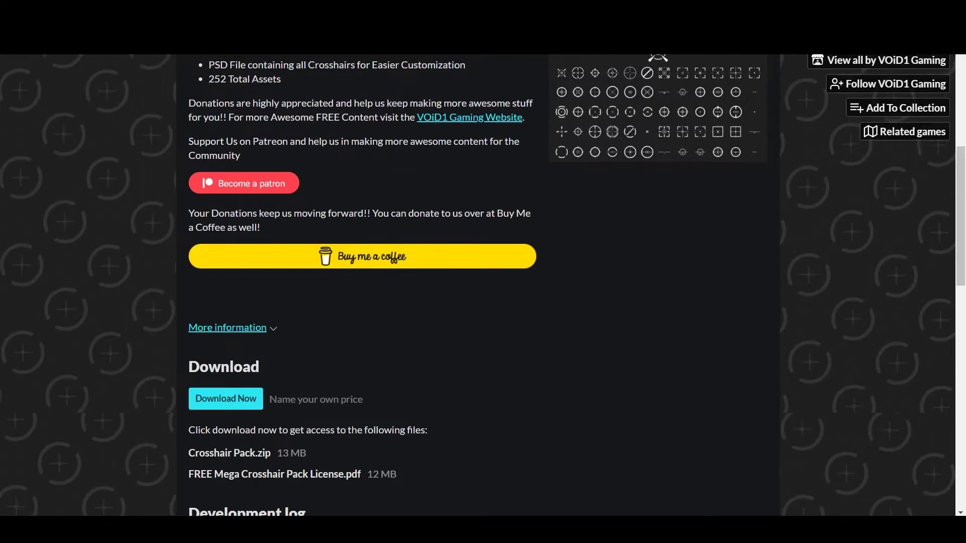
Switch back to CopperCube and set the point overlay's background alpha to 0
scroll(483, 282, "up", 5)
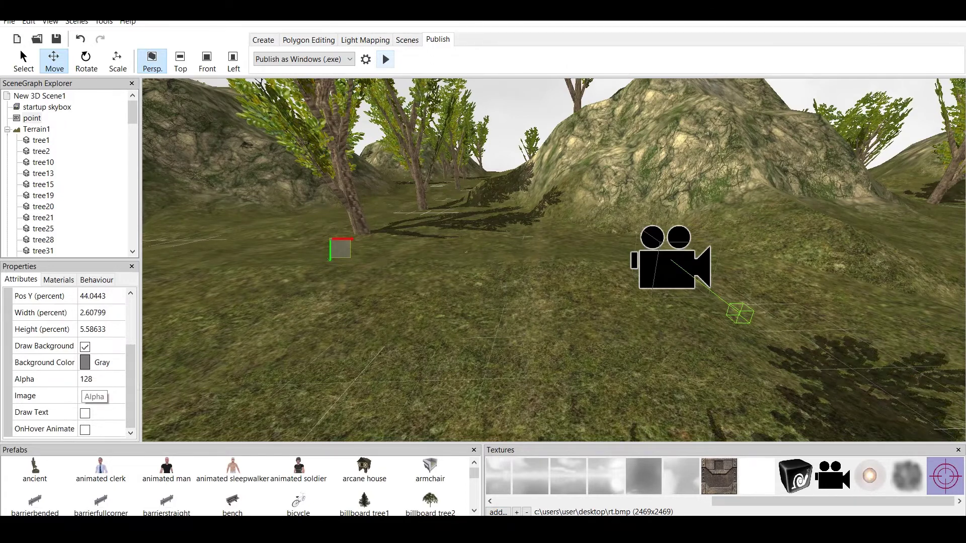
left_click(86, 380)
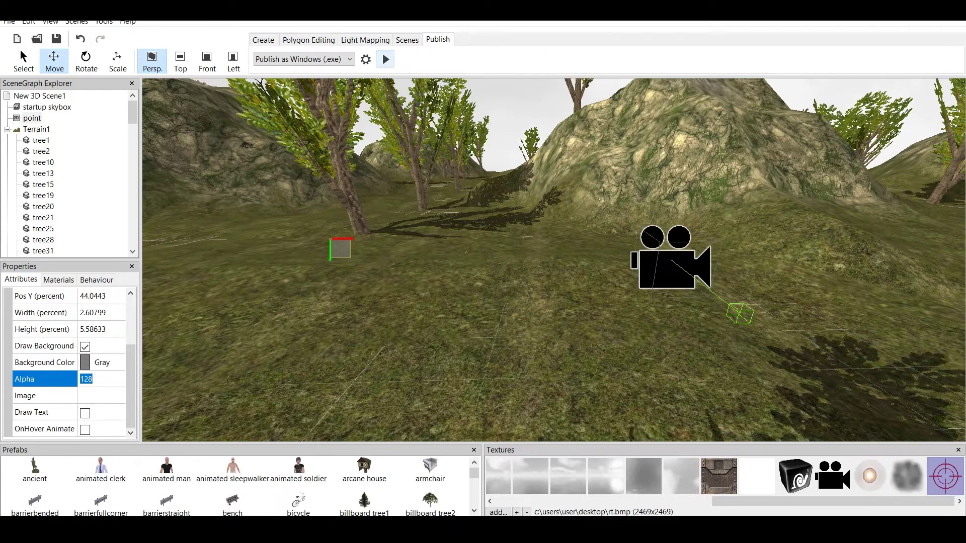
left_click(93, 380)
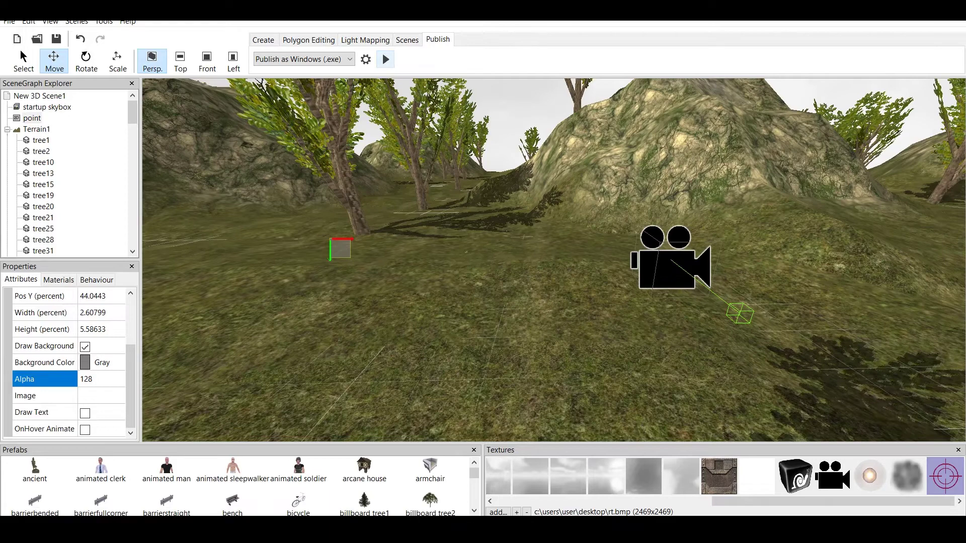
type("0")
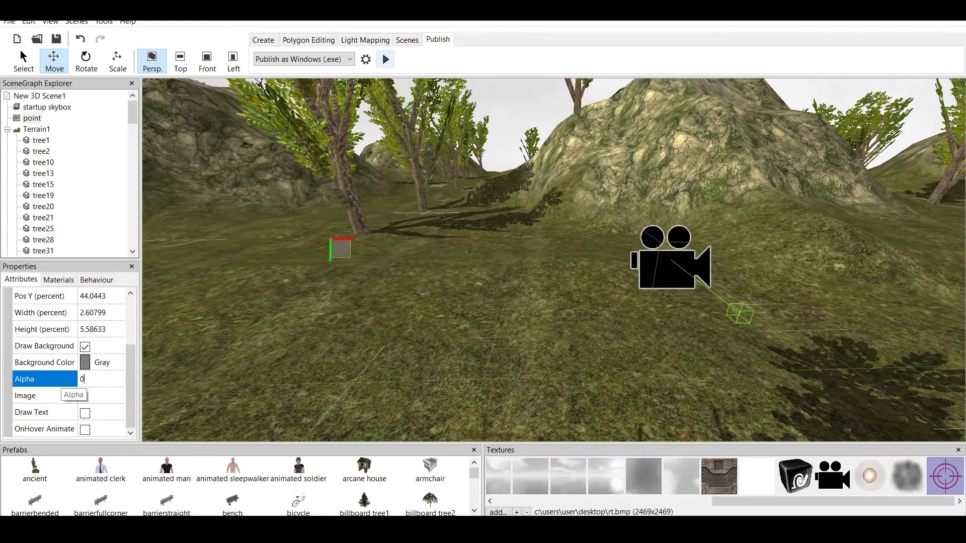
key("Return")
scroll(553, 260, "up", 4)
scroll(554, 260, "down", 2)
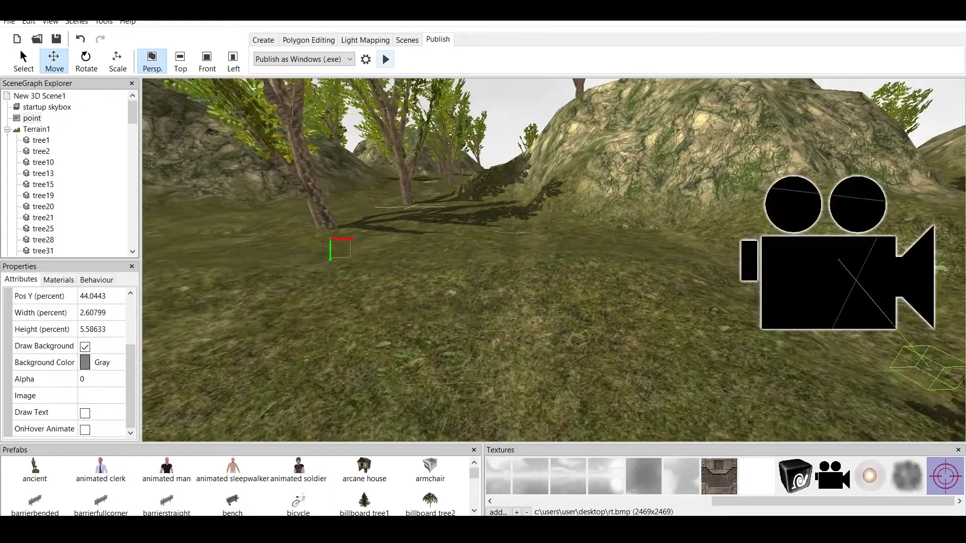
scroll(554, 260, "down", 3)
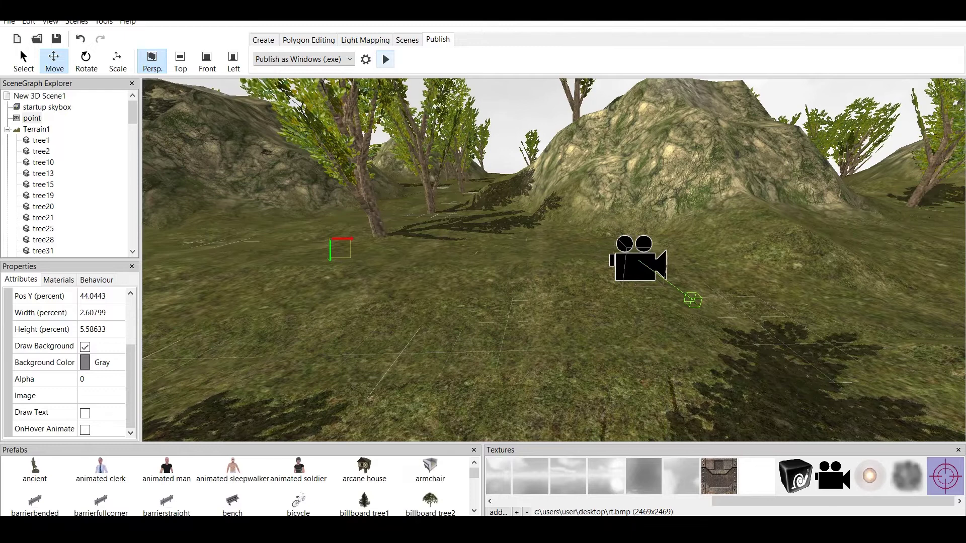
Assign the red crosshair texture rt.bmp as the point overlay's image, keeping its background drawing enabled
left_click(102, 396)
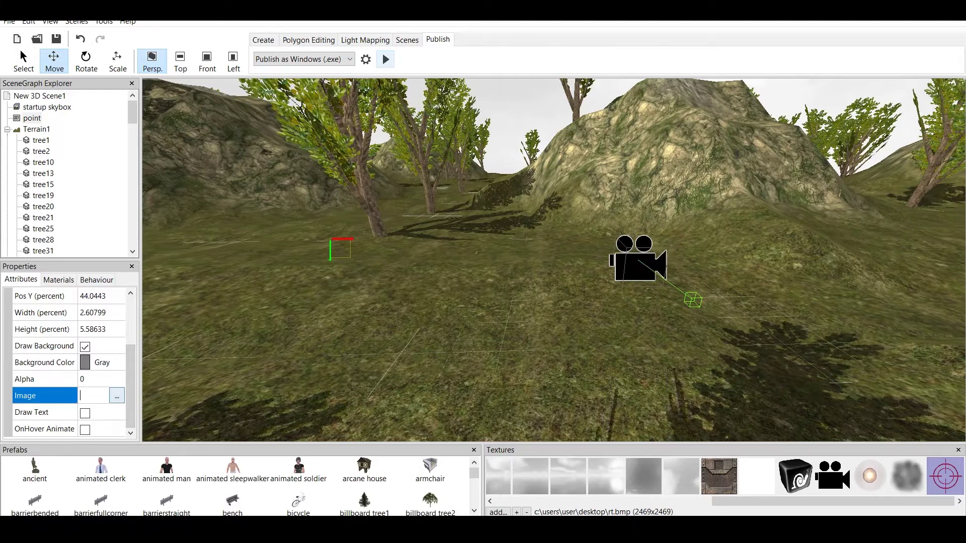
left_click(117, 396)
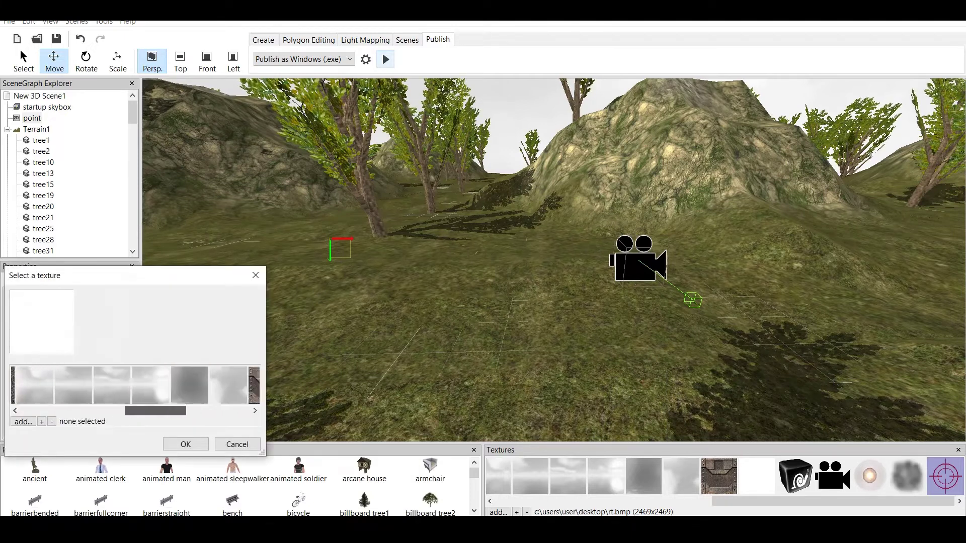
left_click(185, 444)
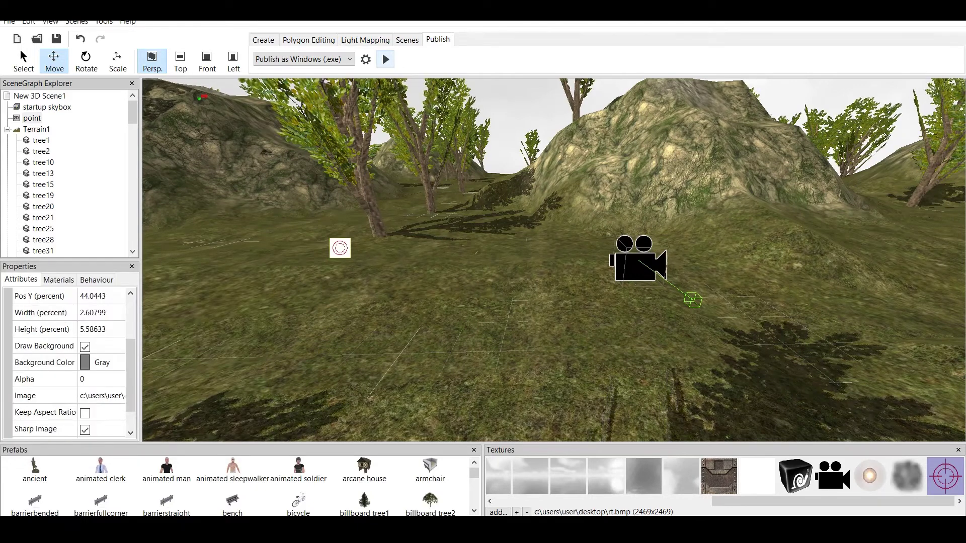
scroll(553, 260, "up", 3)
scroll(553, 260, "down", 4)
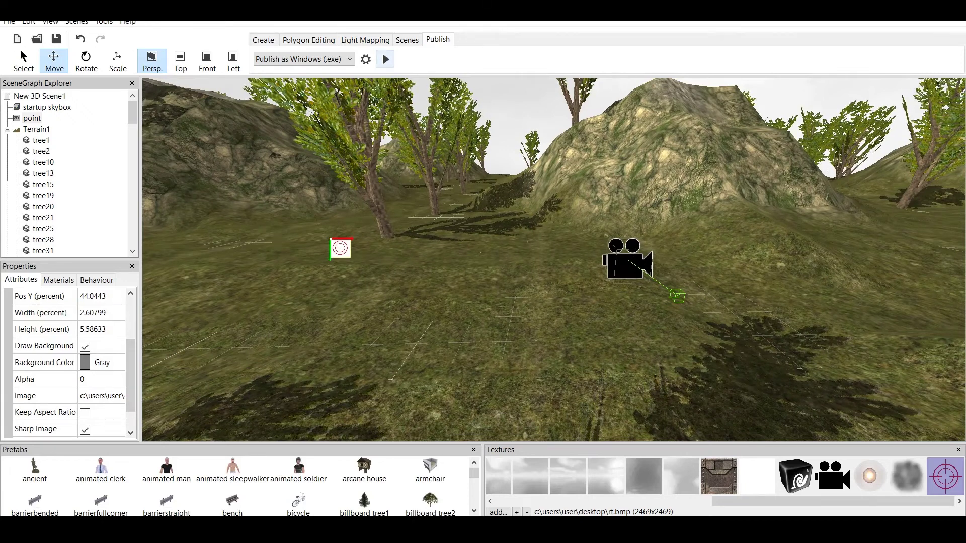
left_click(85, 347)
left_click(85, 347)
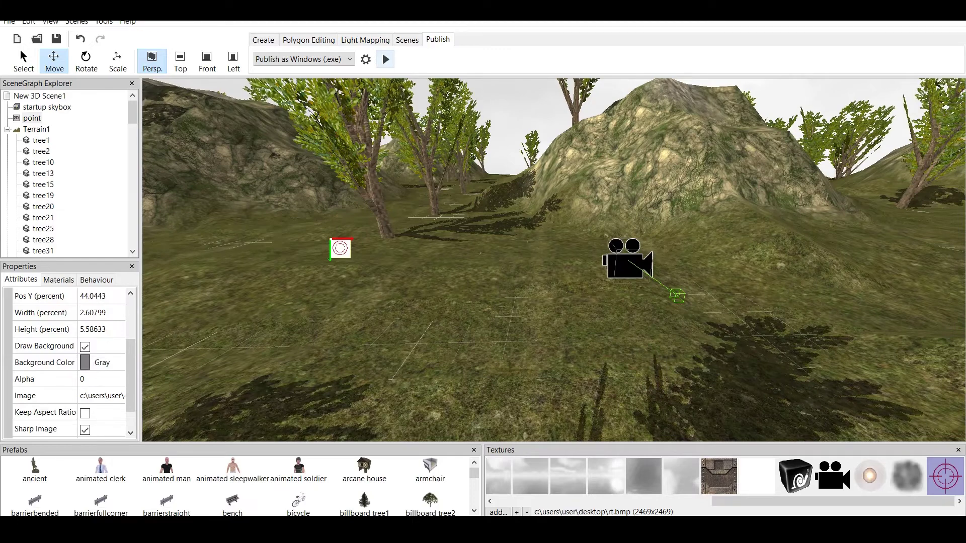
Test the scene as a Windows application, walking around the terrain to check the crosshair image on screen, and close the test
left_click(385, 60)
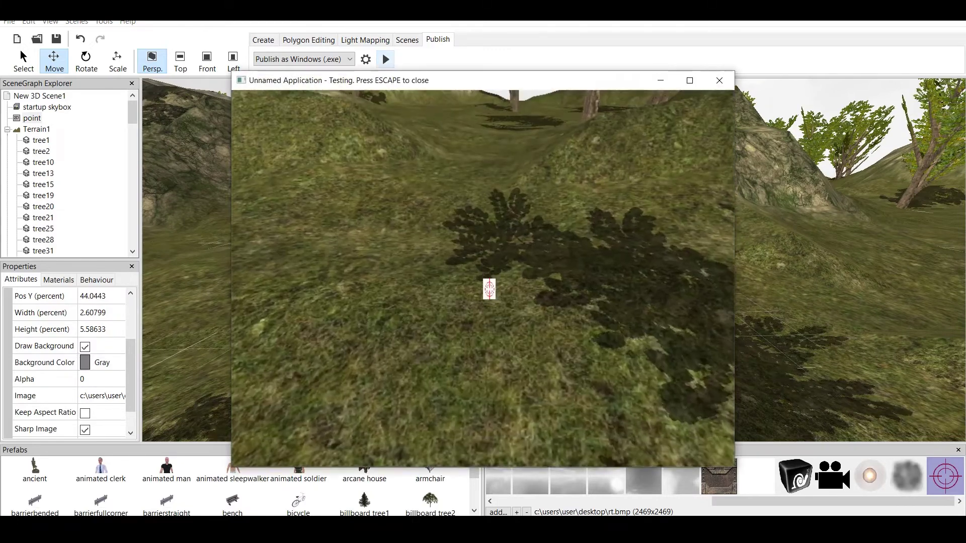
key("w")
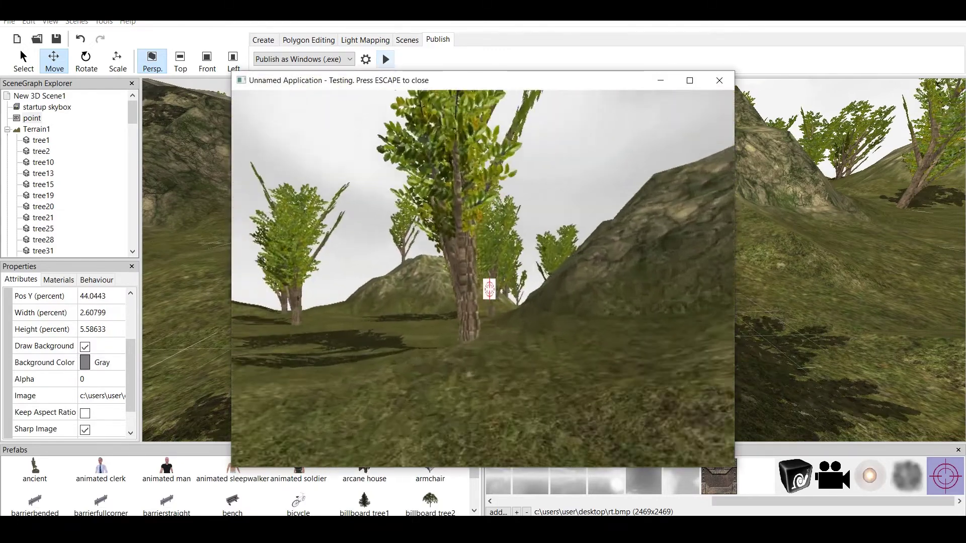
key("Up")
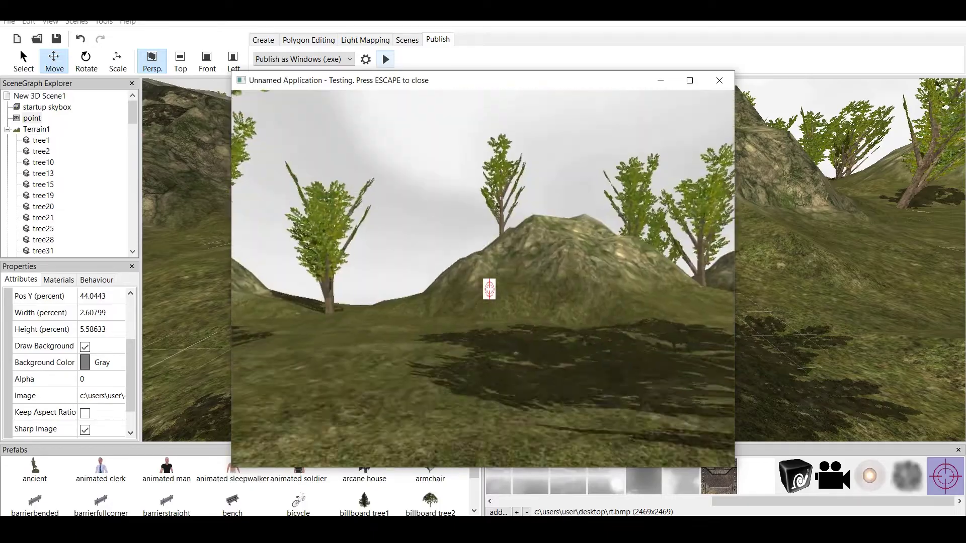
key("w")
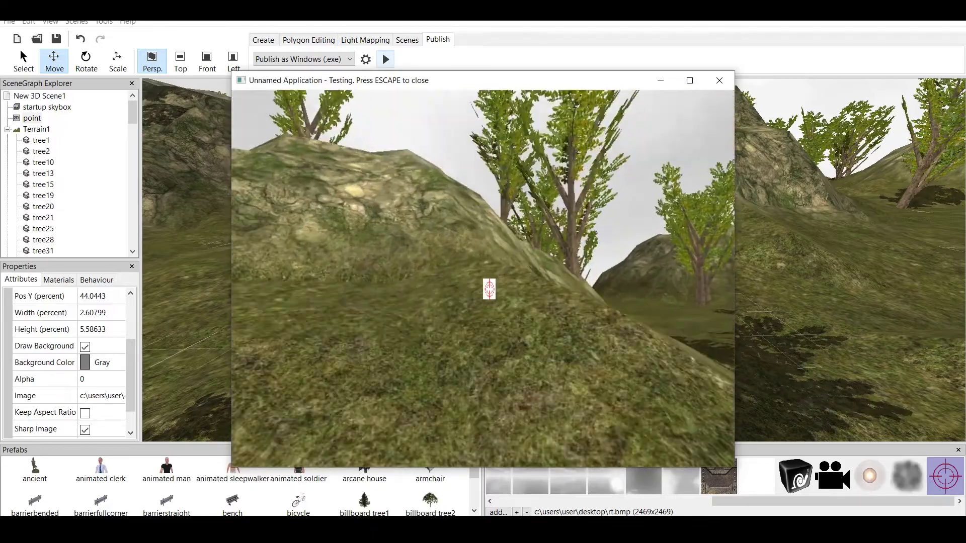
key("Up")
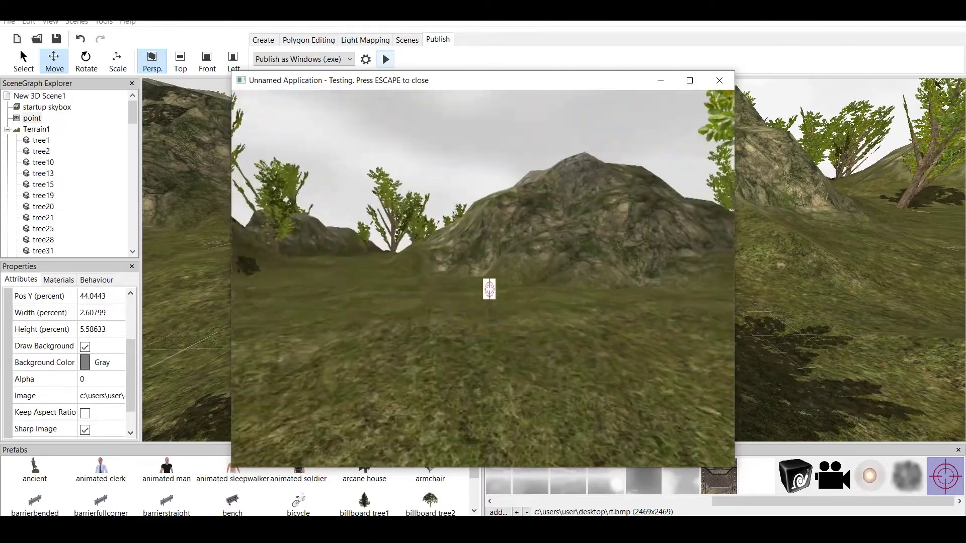
key("w")
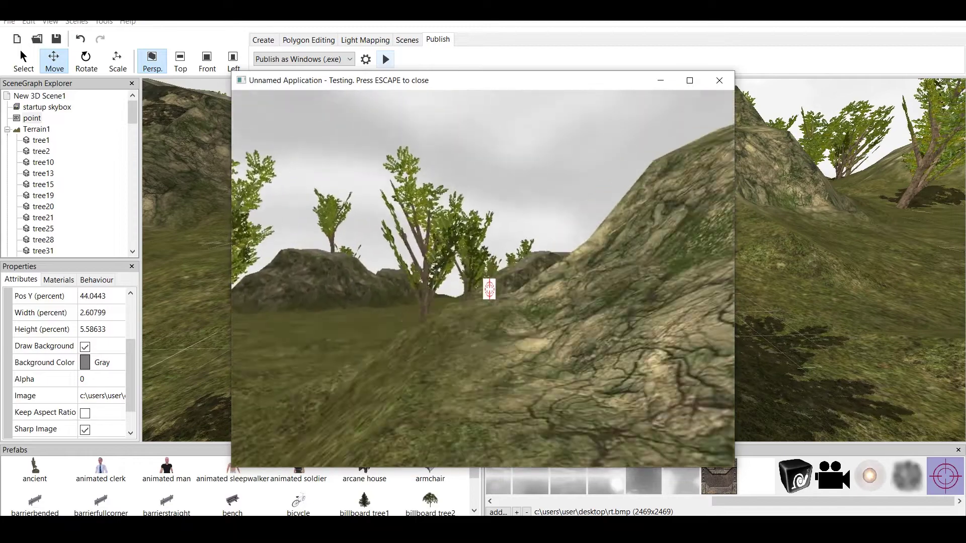
key("Escape")
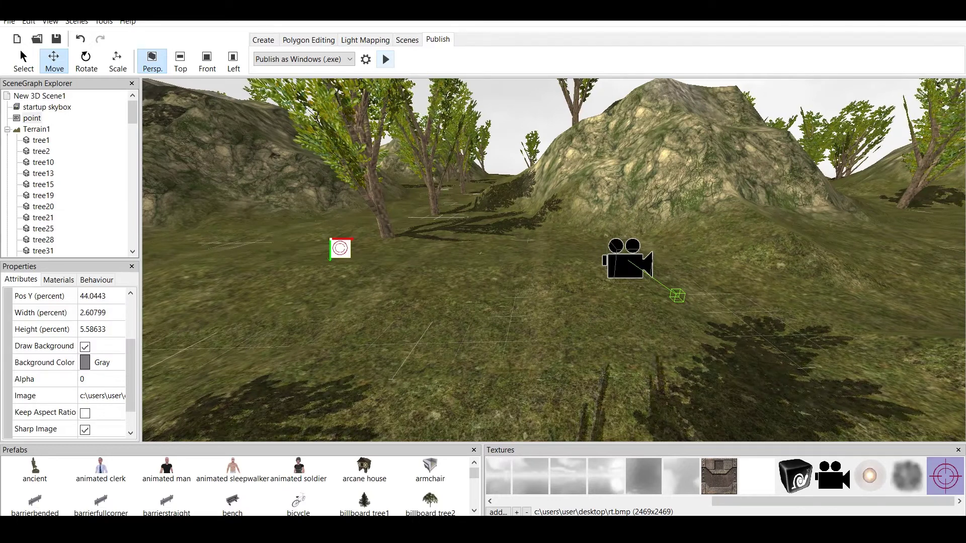
scroll(554, 260, "down", 2)
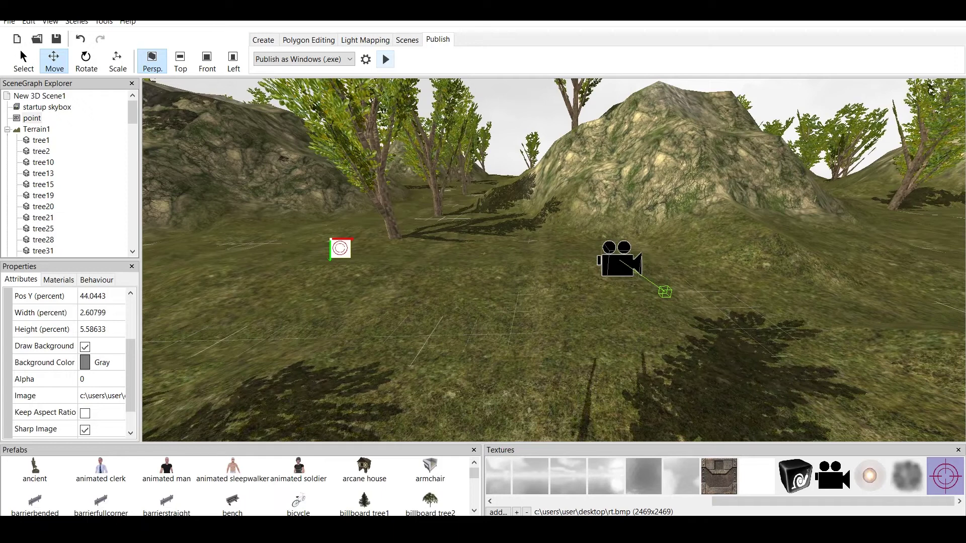